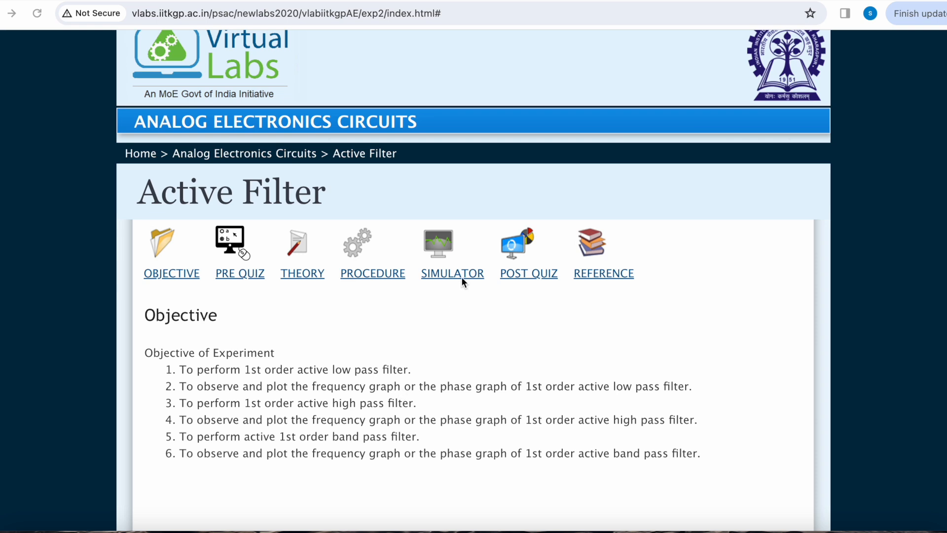
Read through the theory and the procedure of the Active Filter experiment.
{"action": "left_click", "coordinate": [306, 275]}
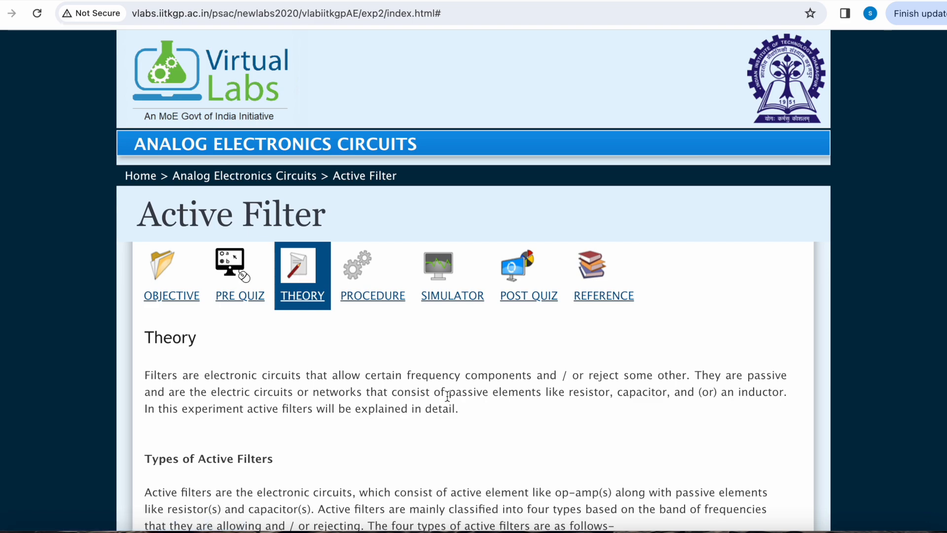
{"action": "scroll", "coordinate": [447, 396], "scroll_direction": "down", "scroll_amount": 7}
{"action": "scroll", "coordinate": [447, 396], "scroll_direction": "down", "scroll_amount": 18}
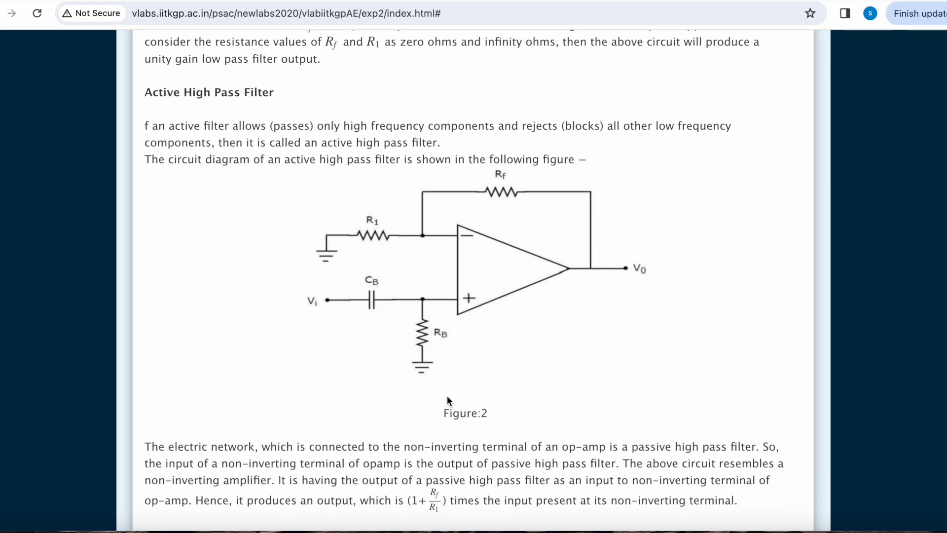
{"action": "scroll", "coordinate": [447, 395], "scroll_direction": "down", "scroll_amount": 3}
{"action": "scroll", "coordinate": [446, 395], "scroll_direction": "up", "scroll_amount": 16}
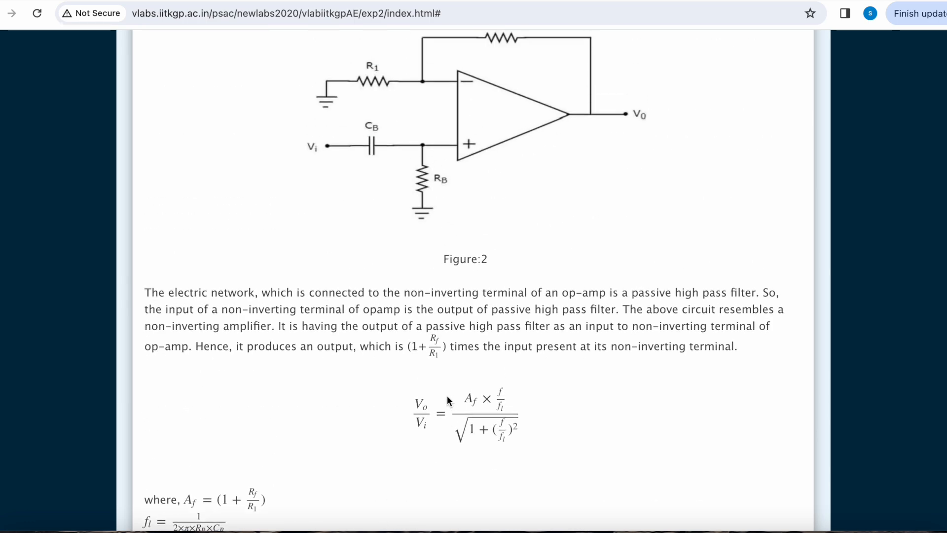
{"action": "scroll", "coordinate": [446, 395], "scroll_direction": "up", "scroll_amount": 13}
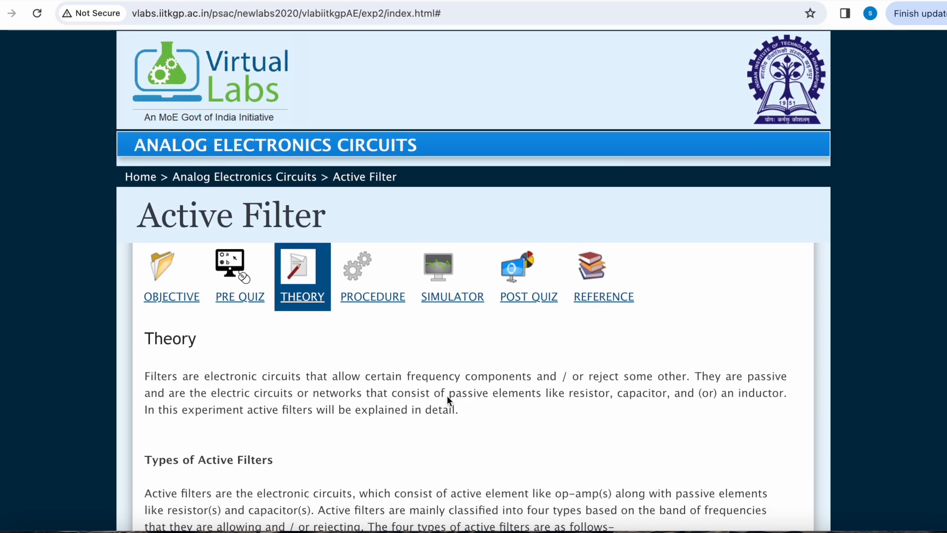
{"action": "left_click", "coordinate": [380, 290]}
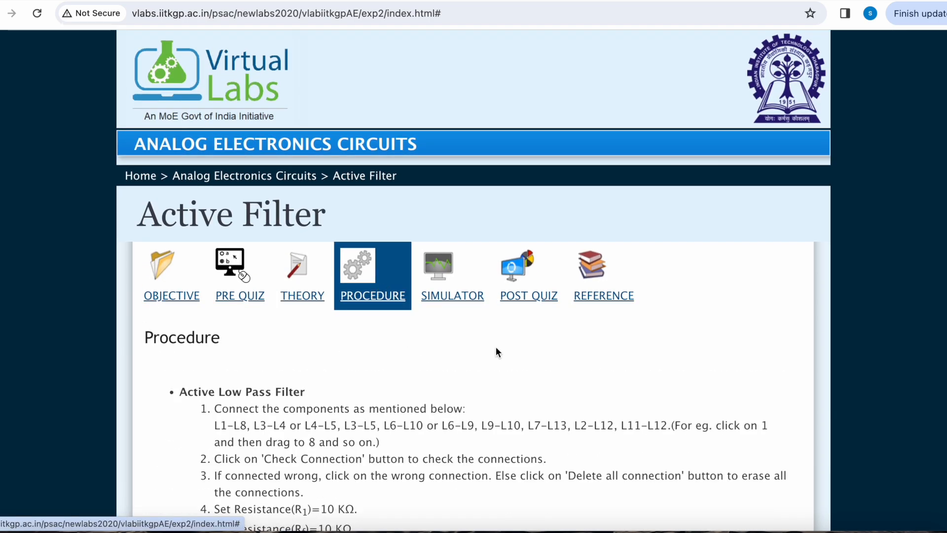
{"action": "scroll", "coordinate": [602, 463], "scroll_direction": "down", "scroll_amount": 3}
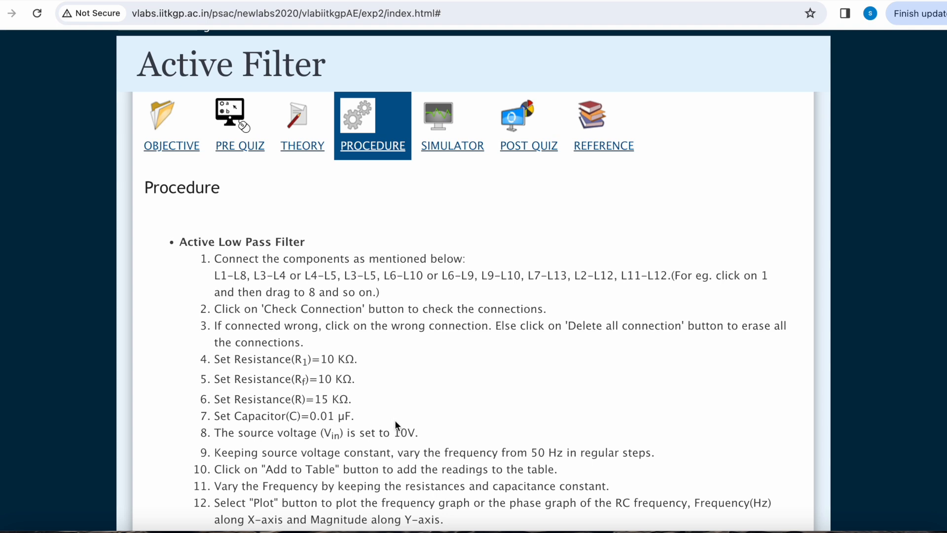
Open the experiment's Active Low Pass Filter simulation.
{"action": "left_click", "coordinate": [457, 138]}
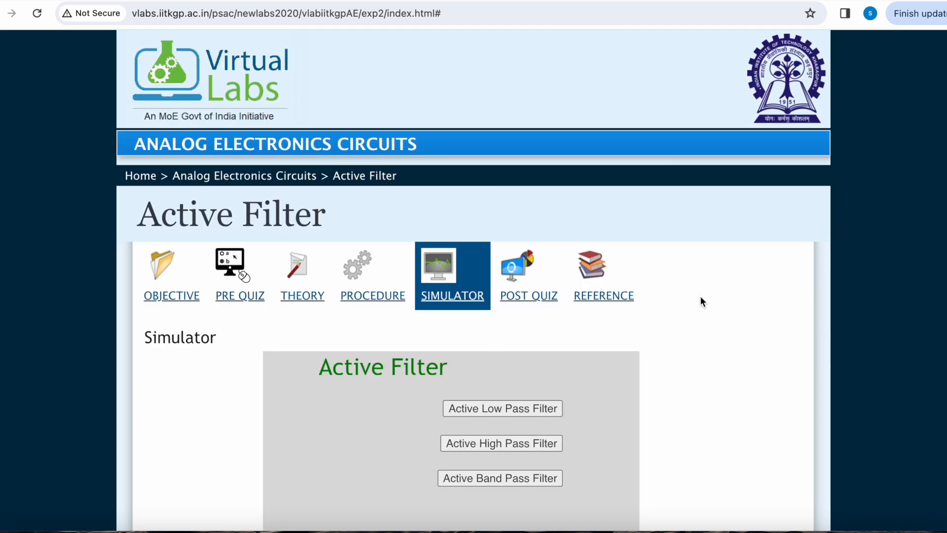
{"action": "scroll", "coordinate": [757, 387], "scroll_direction": "down", "scroll_amount": 5}
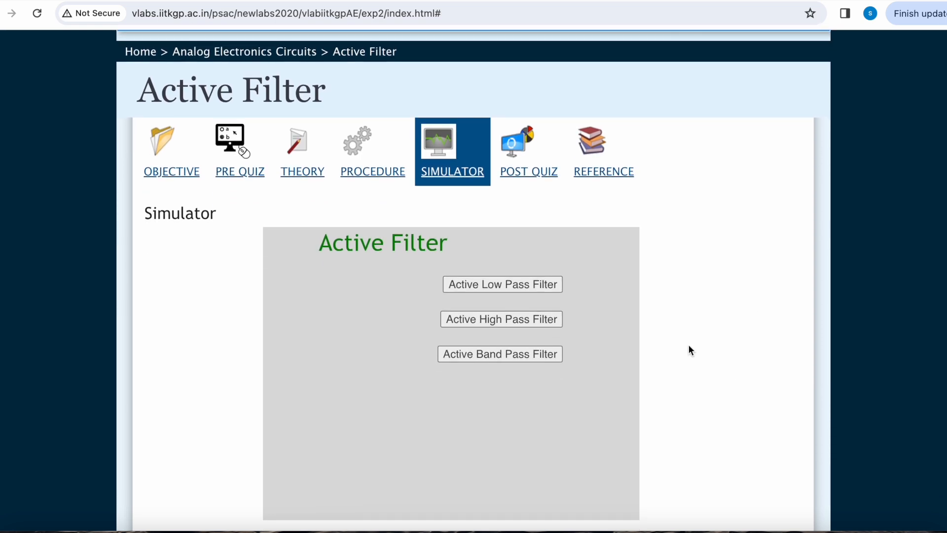
{"action": "left_click", "coordinate": [510, 290]}
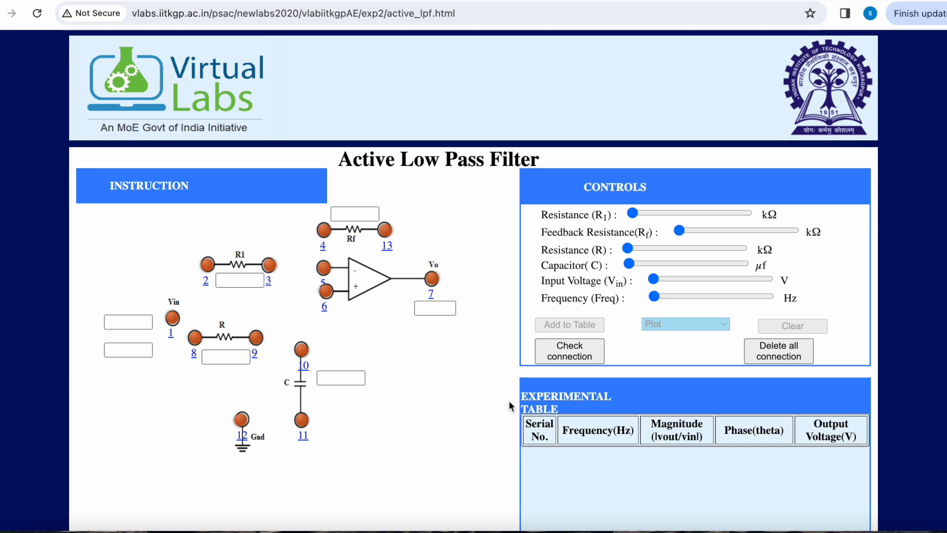
Wire the circuit nodes 1-8, 3-4, 3-5, 6-10, 9-10, 7-13, 2-12 and 11-12, and check the connections.
{"action": "mouse_move", "coordinate": [203, 187]}
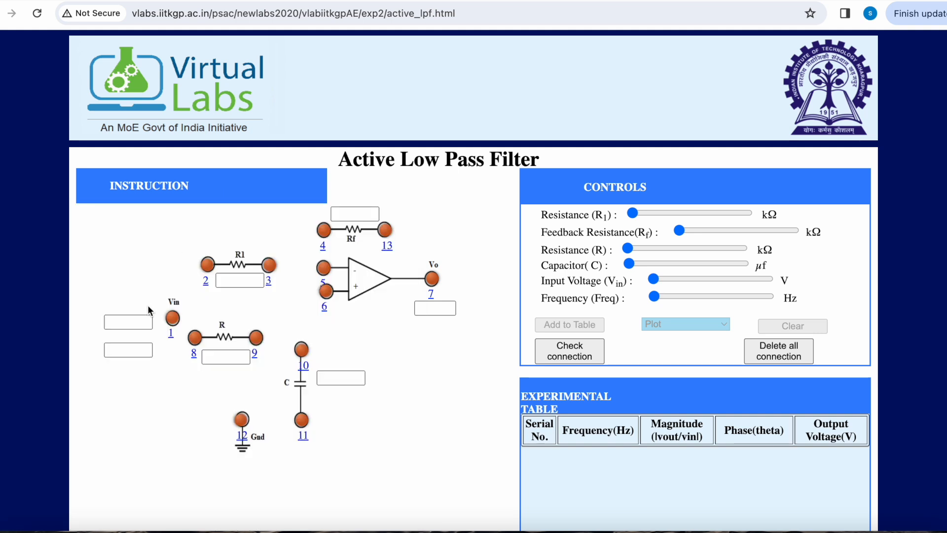
{"action": "left_click_drag", "start_coordinate": [174, 318], "coordinate": [195, 337]}
{"action": "mouse_move", "coordinate": [173, 186]}
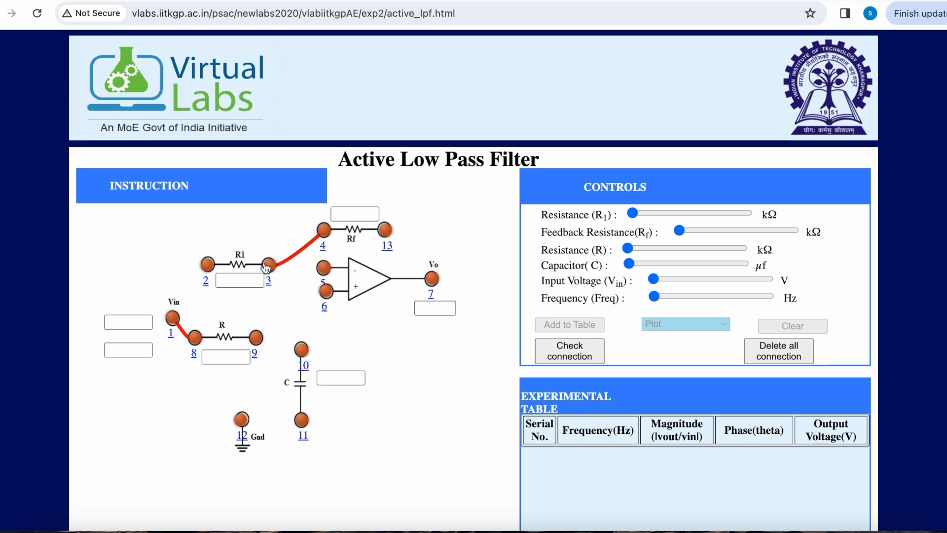
{"action": "left_click_drag", "start_coordinate": [269, 265], "coordinate": [311, 354]}
{"action": "left_click", "coordinate": [202, 186]}
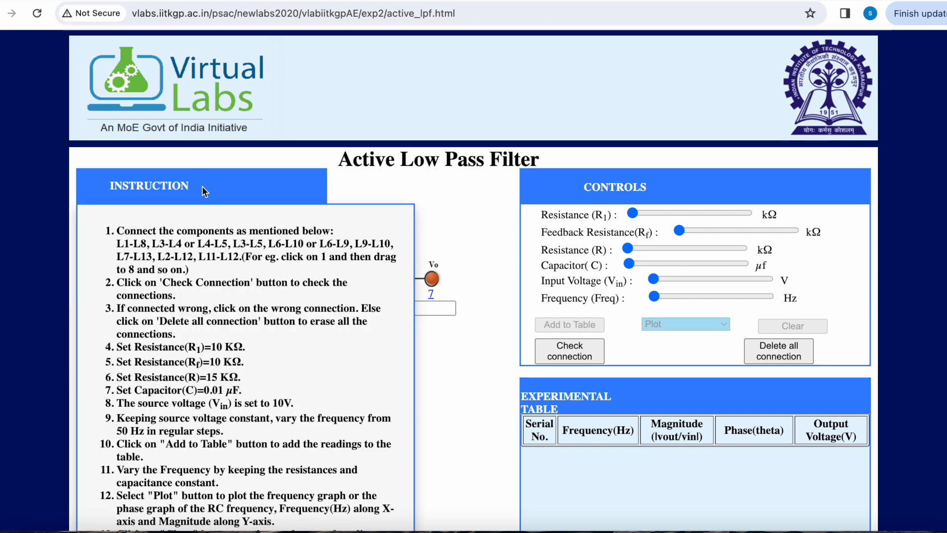
{"action": "left_click", "coordinate": [210, 186]}
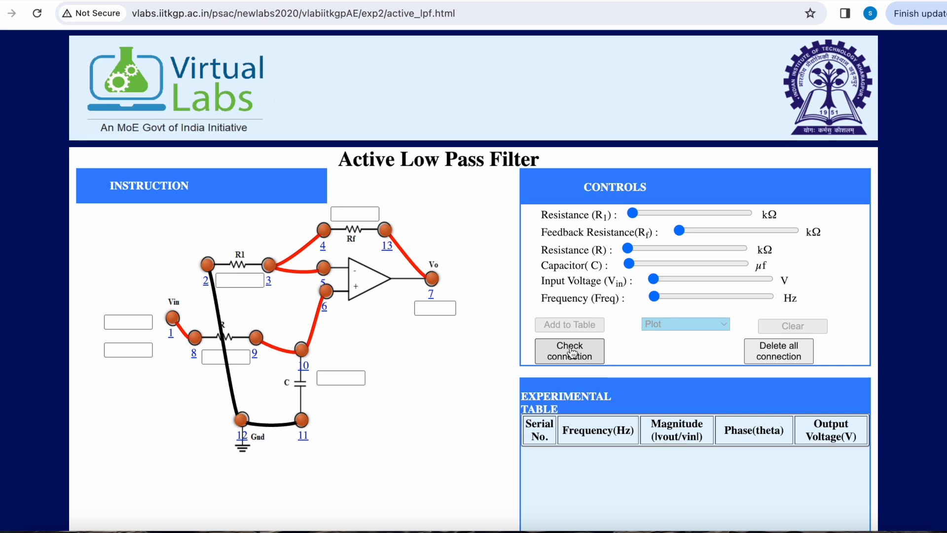
{"action": "left_click", "coordinate": [571, 351]}
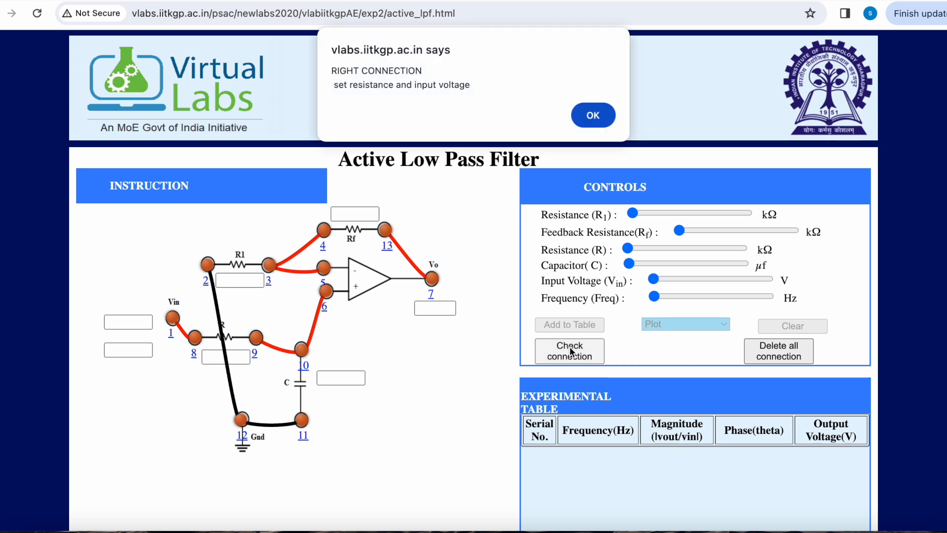
{"action": "left_click", "coordinate": [593, 116]}
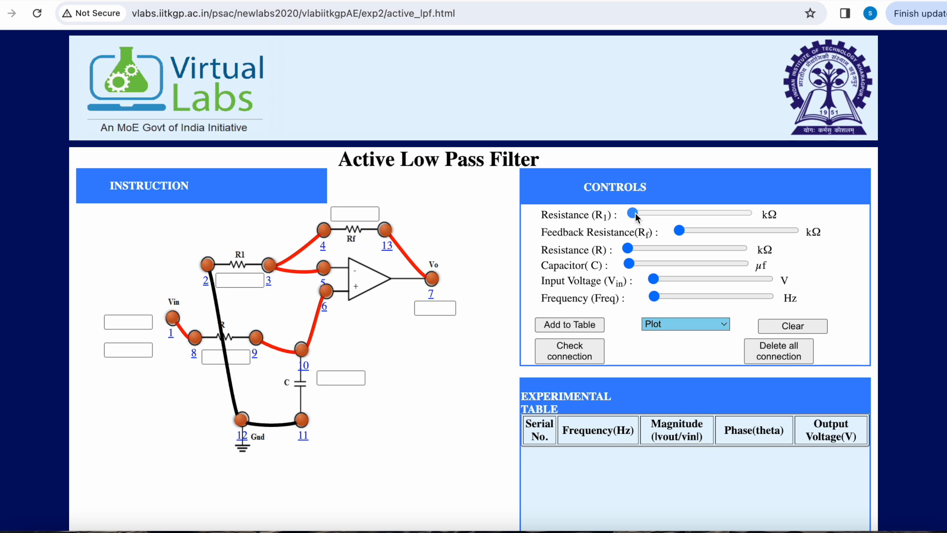
Set resistance R1 to 10 kΩ, feedback resistance Rf to 10 kΩ and resistance R to 15 kΩ.
{"action": "left_click_drag", "start_coordinate": [634, 213], "coordinate": [686, 213]}
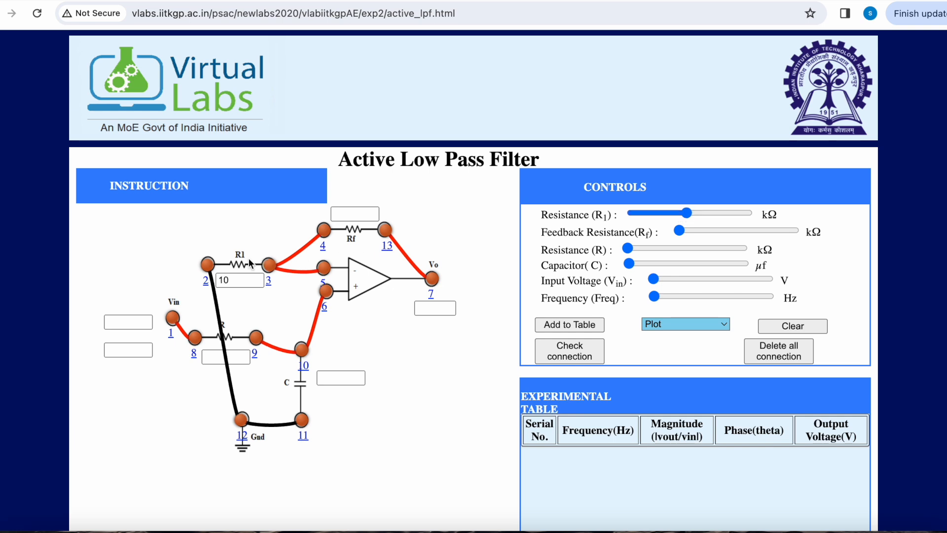
{"action": "left_click_drag", "start_coordinate": [678, 230], "coordinate": [735, 231]}
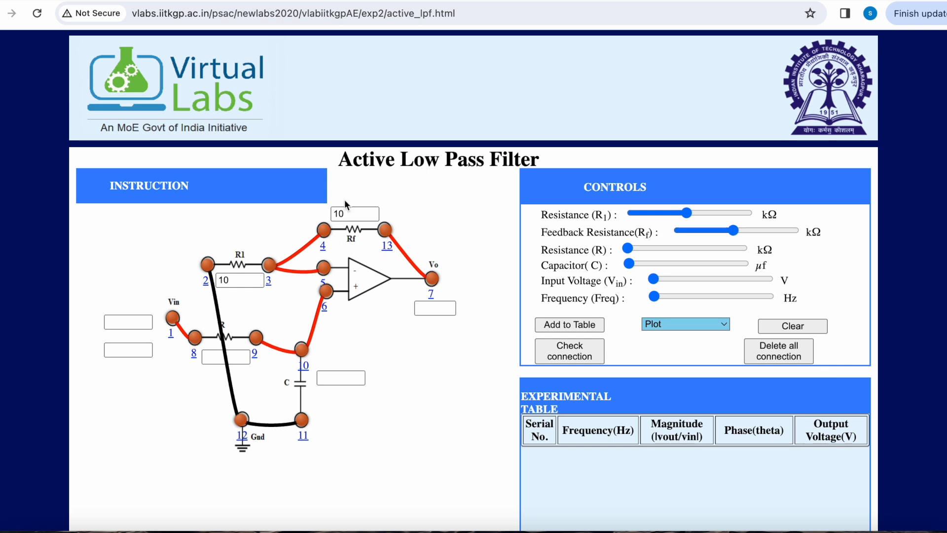
{"action": "mouse_move", "coordinate": [236, 188]}
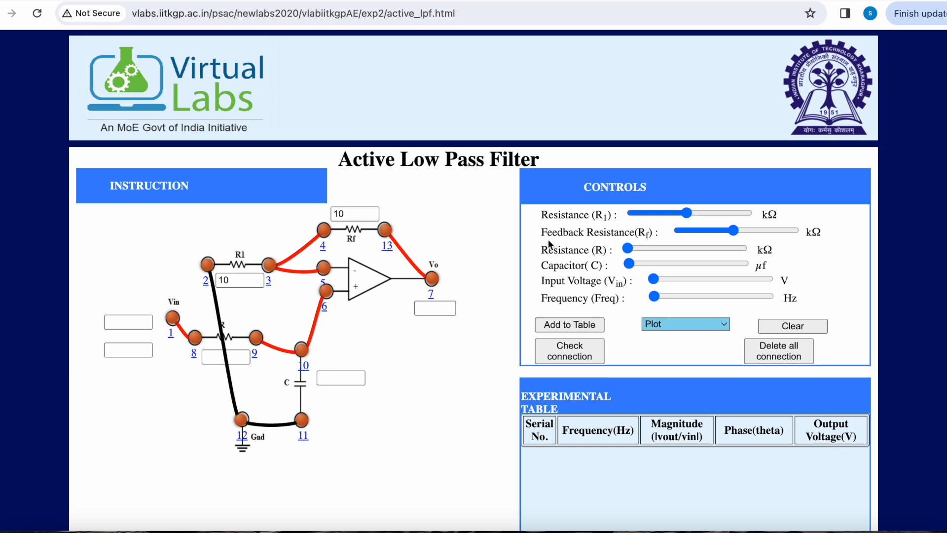
{"action": "left_click_drag", "start_coordinate": [628, 249], "coordinate": [712, 248]}
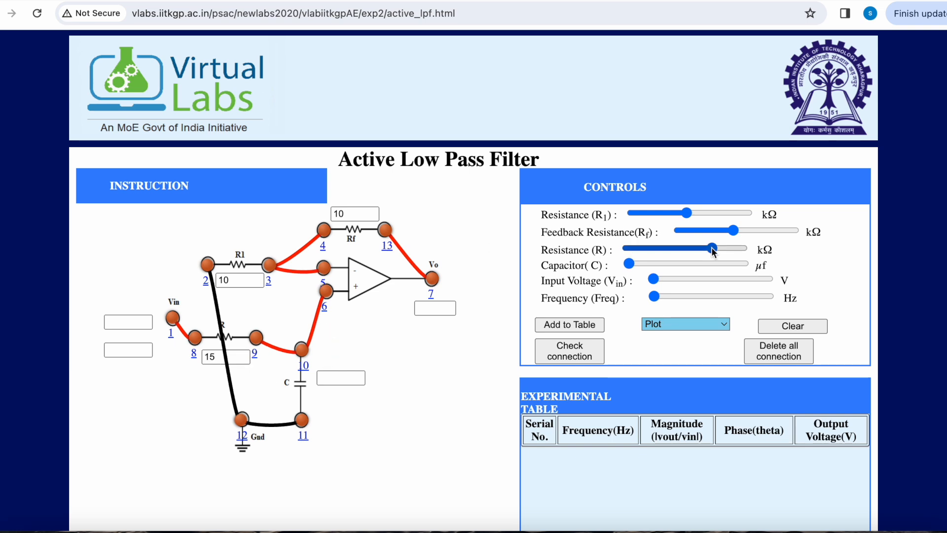
Consult the instructions and set the capacitor C to 0.01 µF and the input voltage to 10 V.
{"action": "left_click", "coordinate": [166, 182]}
{"action": "left_click", "coordinate": [183, 185]}
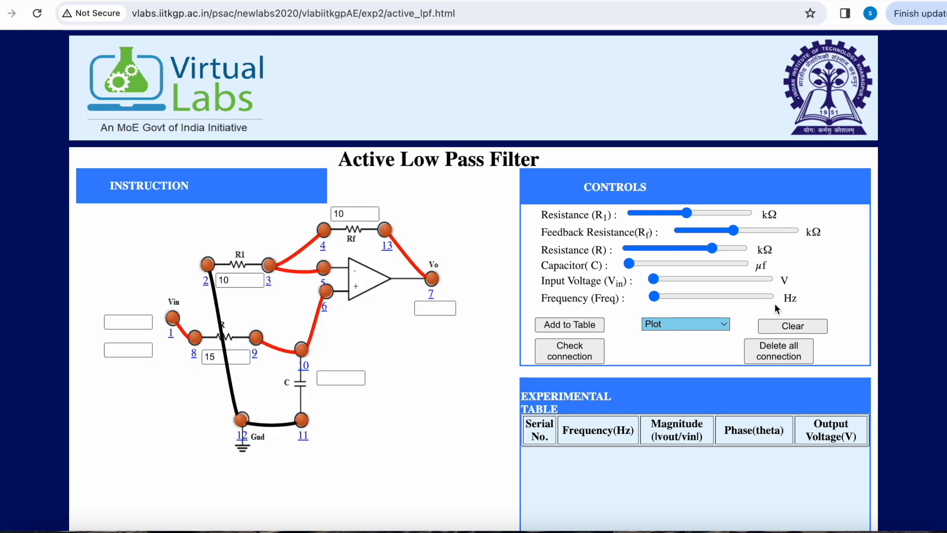
{"action": "left_click", "coordinate": [629, 265]}
{"action": "left_click_drag", "start_coordinate": [631, 268], "coordinate": [629, 265]}
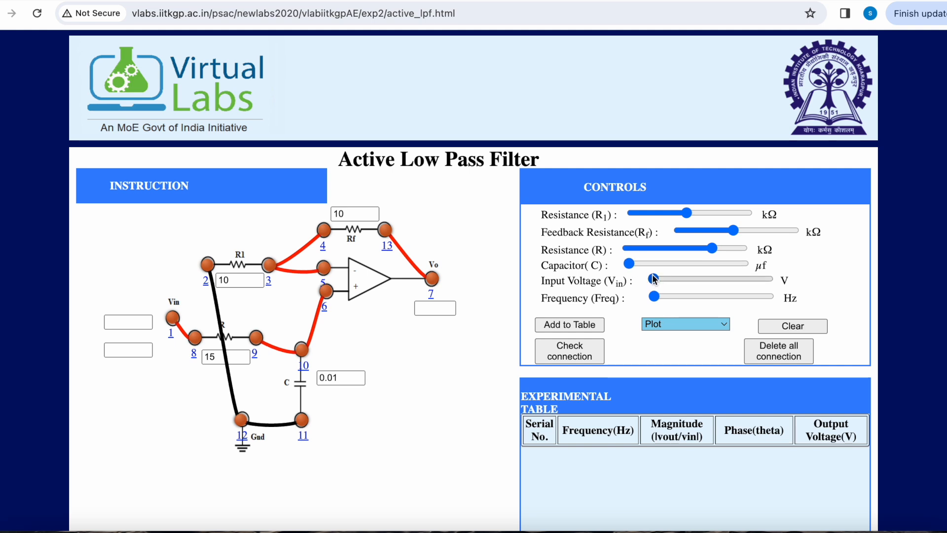
{"action": "left_click_drag", "start_coordinate": [654, 279], "coordinate": [682, 280]}
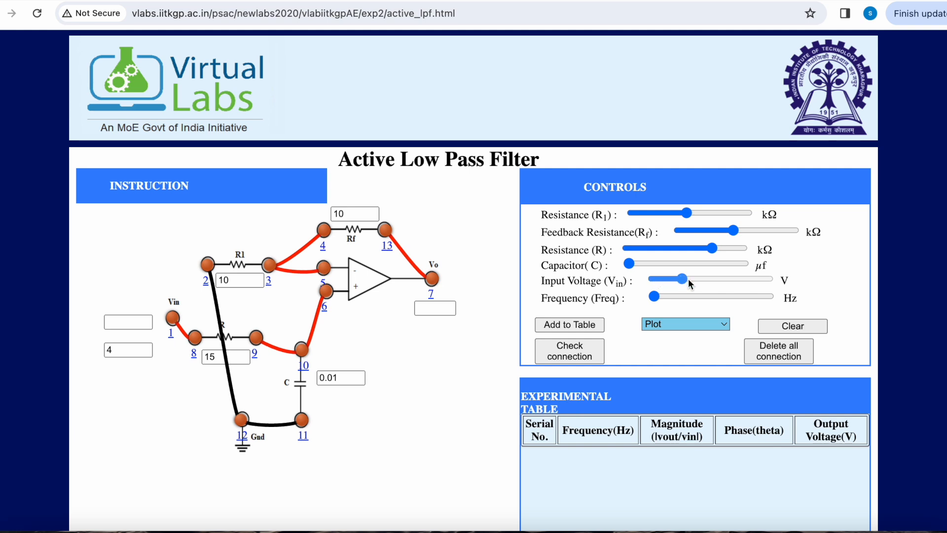
{"action": "left_click_drag", "start_coordinate": [708, 281], "coordinate": [783, 284]}
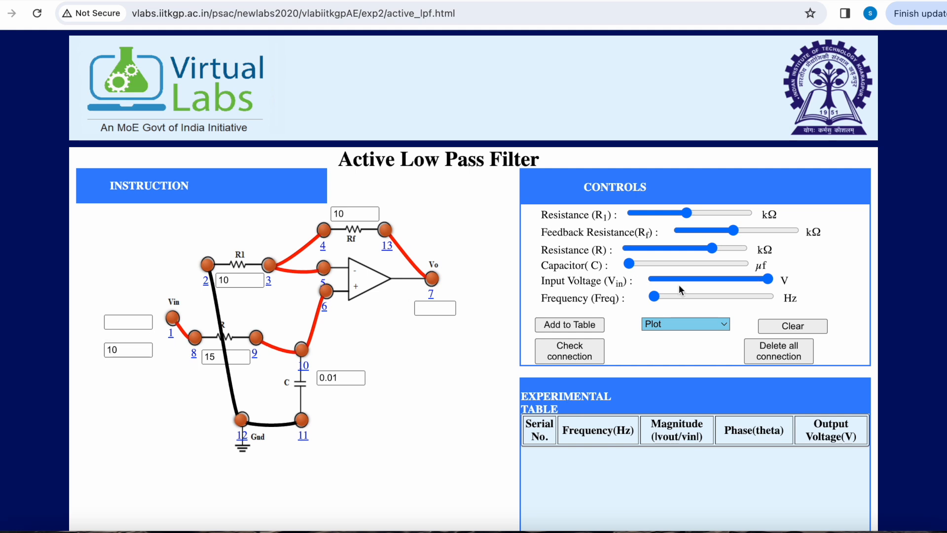
Add readings to the experimental table at frequencies of 50 Hz and 60 Hz.
{"action": "left_click_drag", "start_coordinate": [655, 297], "coordinate": [655, 298]}
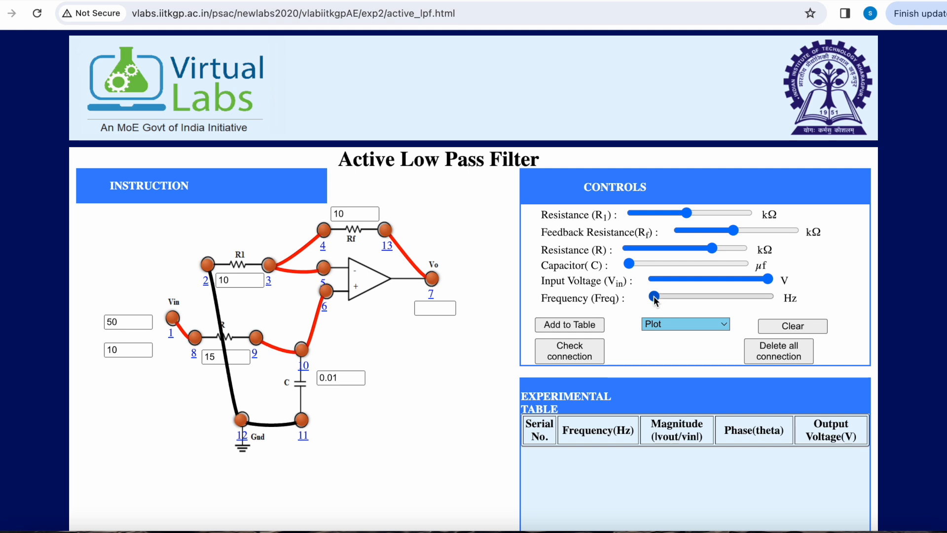
{"action": "scroll", "coordinate": [412, 477], "scroll_direction": "down", "scroll_amount": 3}
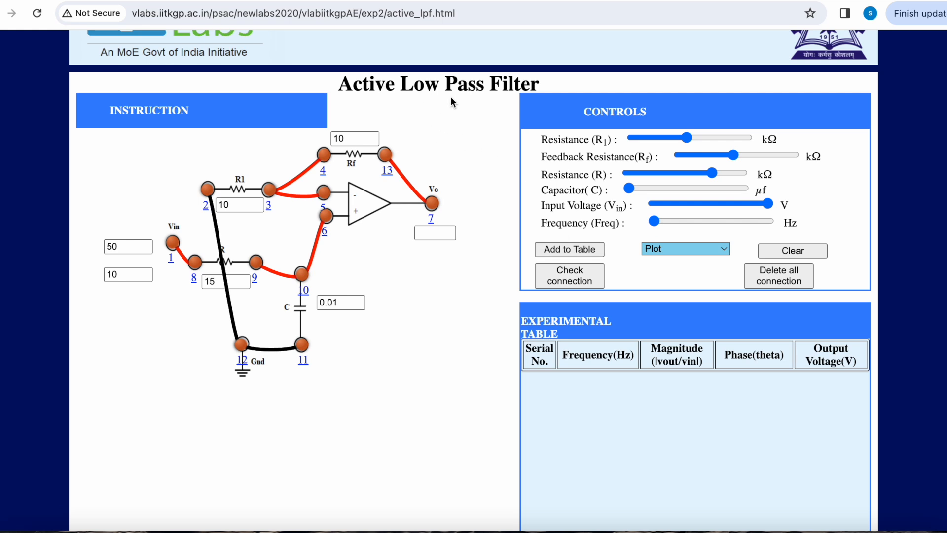
{"action": "left_click", "coordinate": [566, 250]}
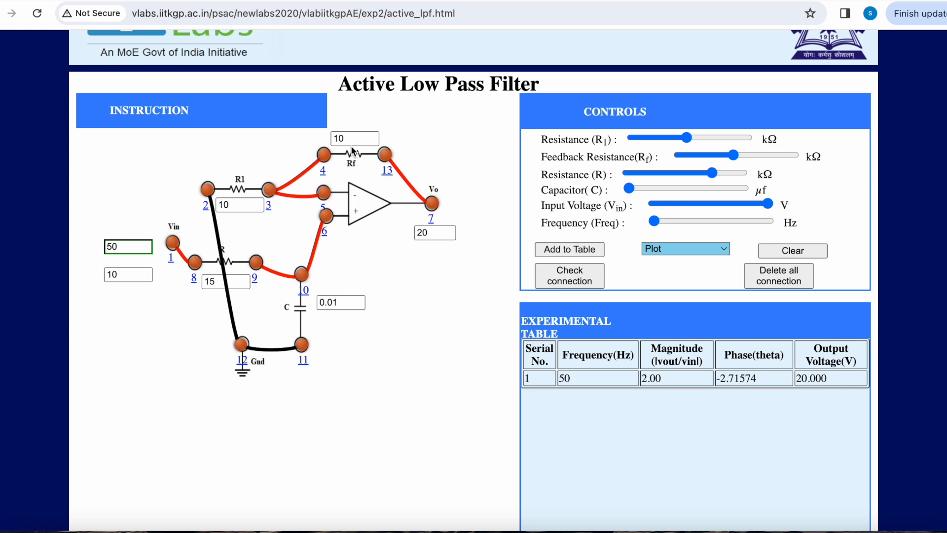
{"action": "left_click_drag", "start_coordinate": [655, 221], "coordinate": [660, 222]}
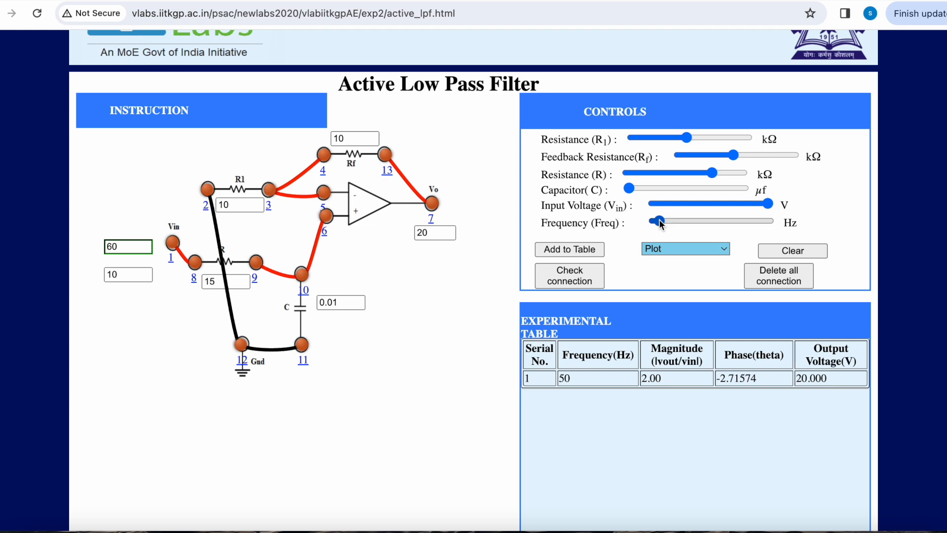
{"action": "left_click", "coordinate": [572, 255]}
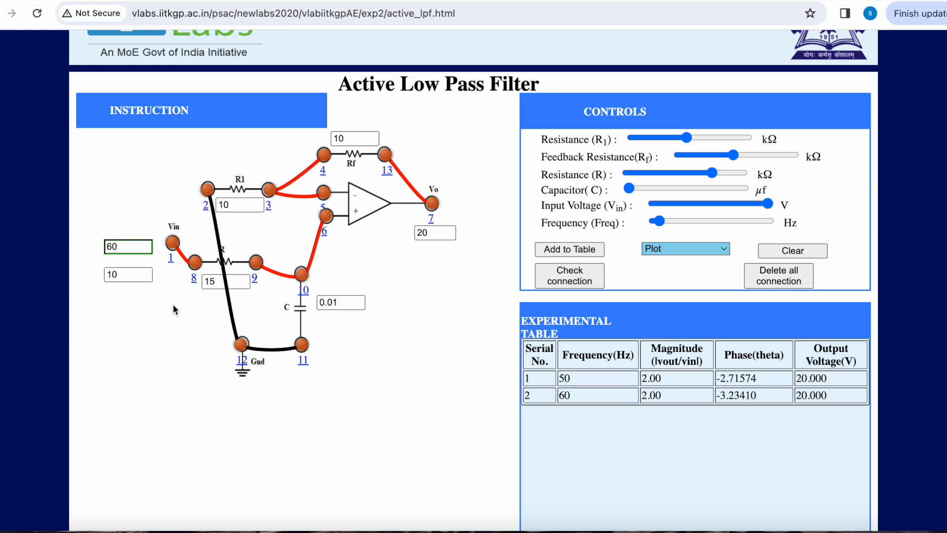
Raise the frequency to 101 Hz and 144 Hz, adding a reading to the table at each value.
{"action": "left_click", "coordinate": [676, 222]}
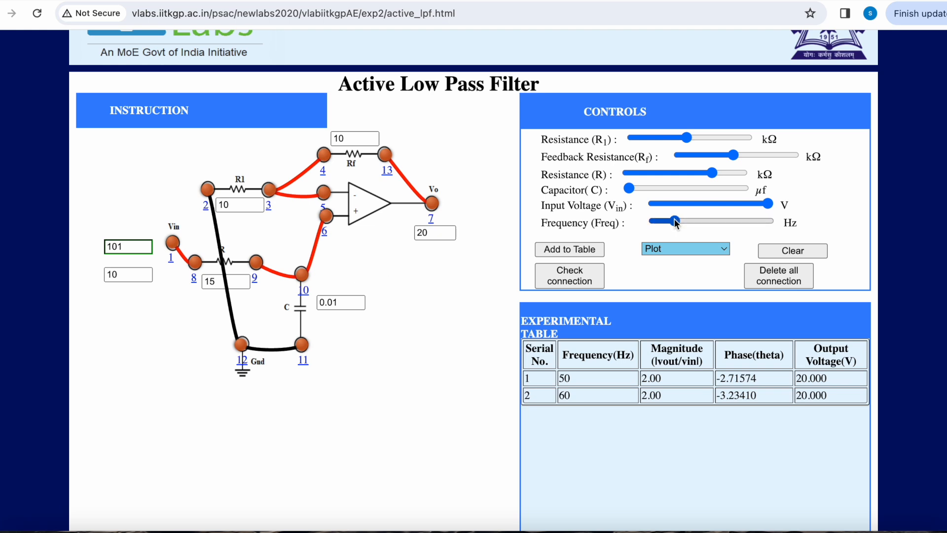
{"action": "left_click", "coordinate": [567, 249]}
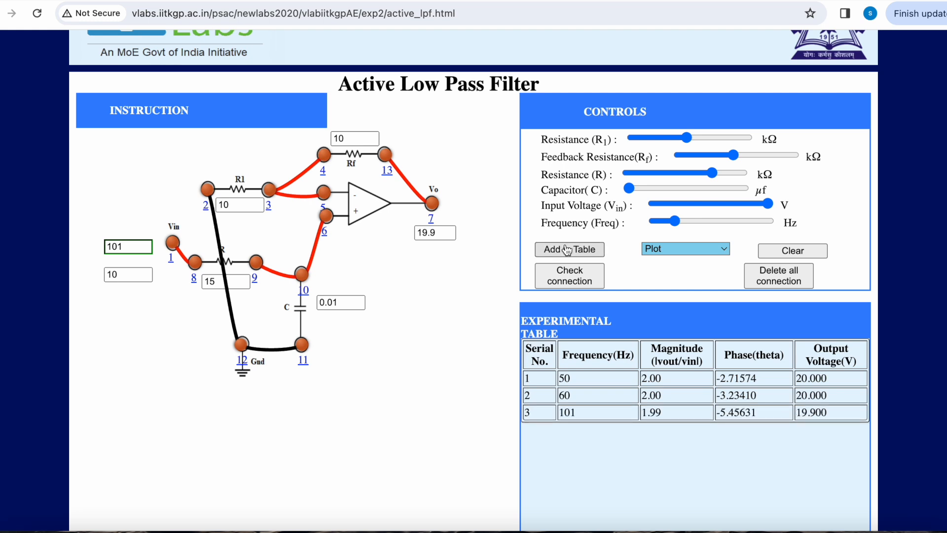
{"action": "left_click", "coordinate": [679, 221]}
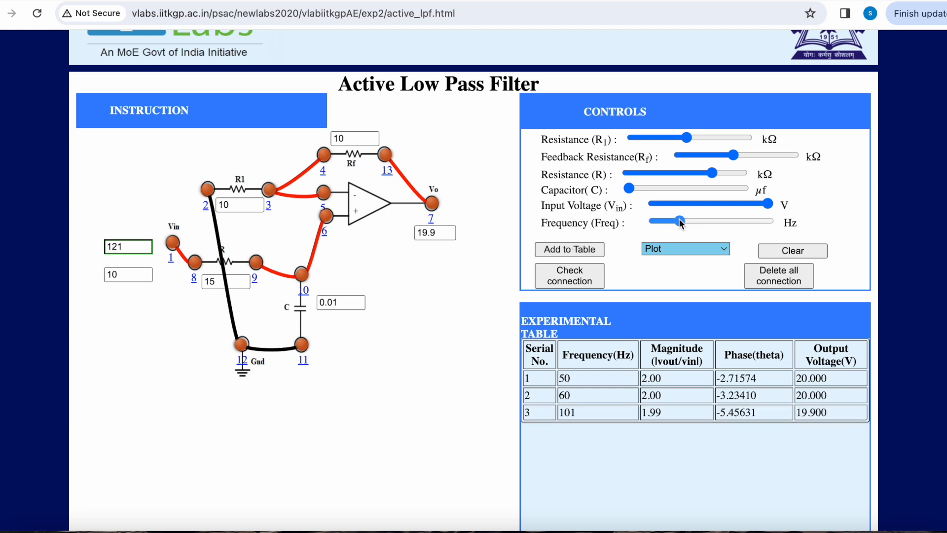
{"action": "left_click", "coordinate": [686, 222]}
{"action": "left_click_drag", "start_coordinate": [687, 223], "coordinate": [684, 222]}
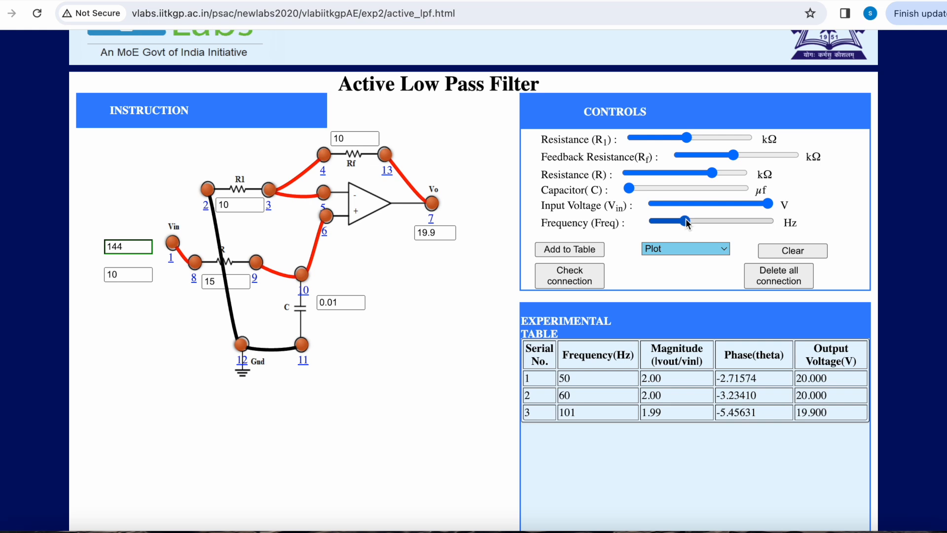
{"action": "left_click", "coordinate": [595, 250]}
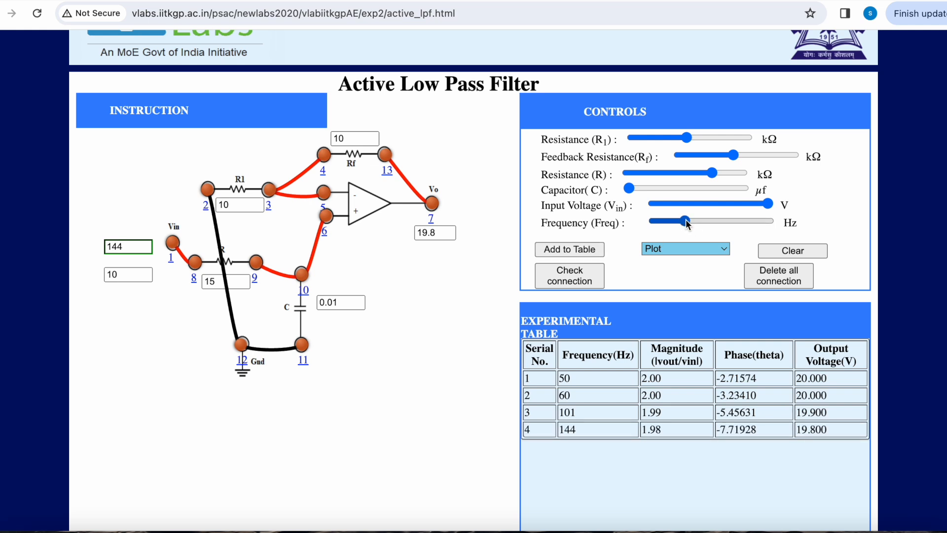
Set the frequency to 345 Hz and add that reading to the experimental table.
{"action": "left_click_drag", "start_coordinate": [687, 223], "coordinate": [701, 222]}
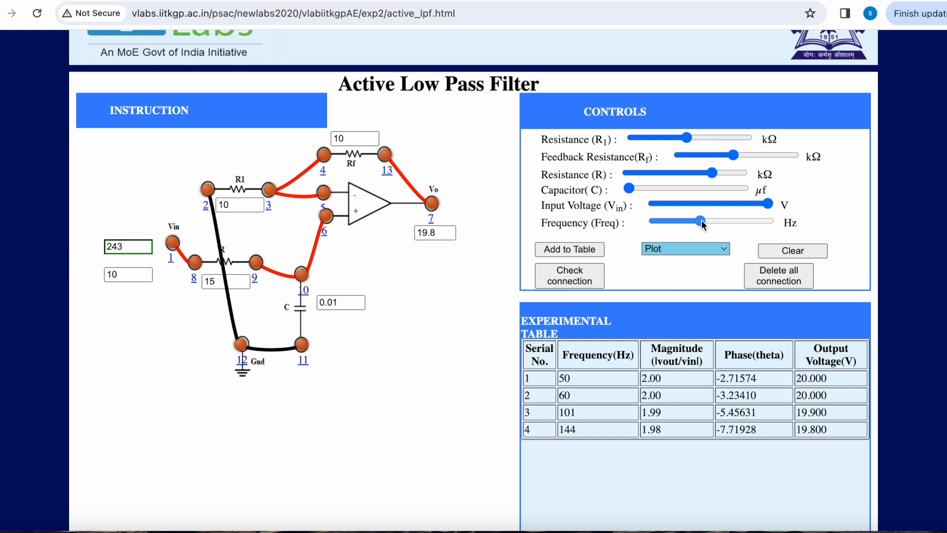
{"action": "left_click_drag", "start_coordinate": [704, 220], "coordinate": [710, 223]}
{"action": "left_click", "coordinate": [583, 252]}
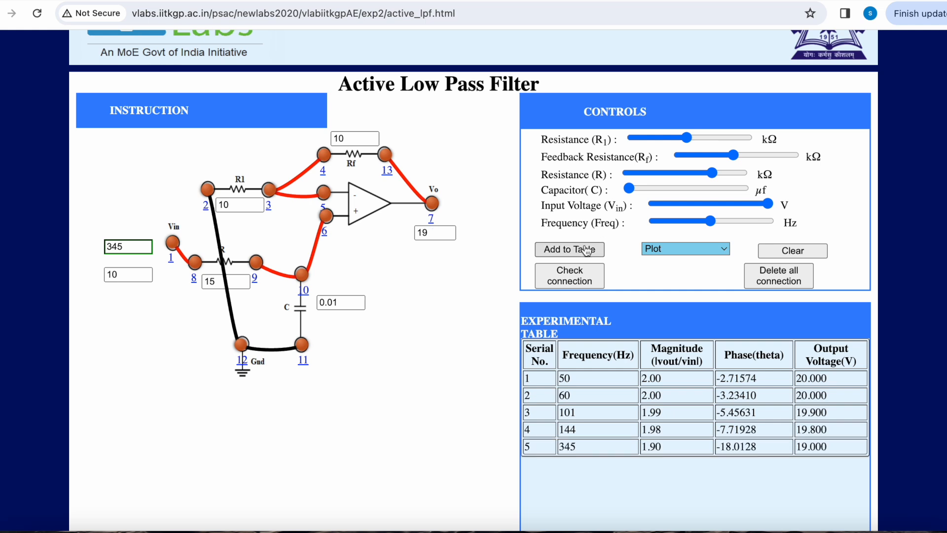
Raise the frequency to 583 Hz, 986 Hz and 1399 Hz, adding a reading to the experimental table at each value.
{"action": "left_click_drag", "start_coordinate": [712, 222], "coordinate": [728, 223]}
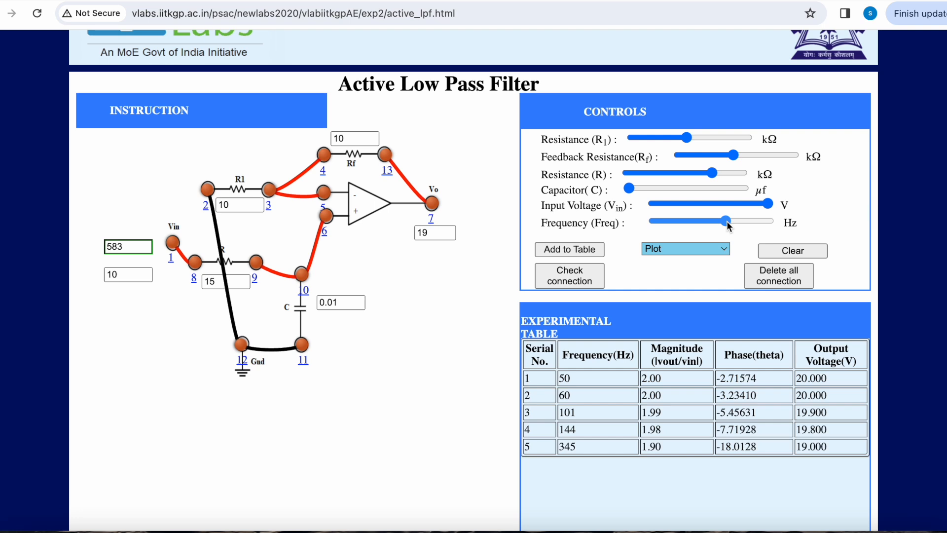
{"action": "left_click", "coordinate": [587, 250]}
{"action": "left_click_drag", "start_coordinate": [729, 223], "coordinate": [741, 224]}
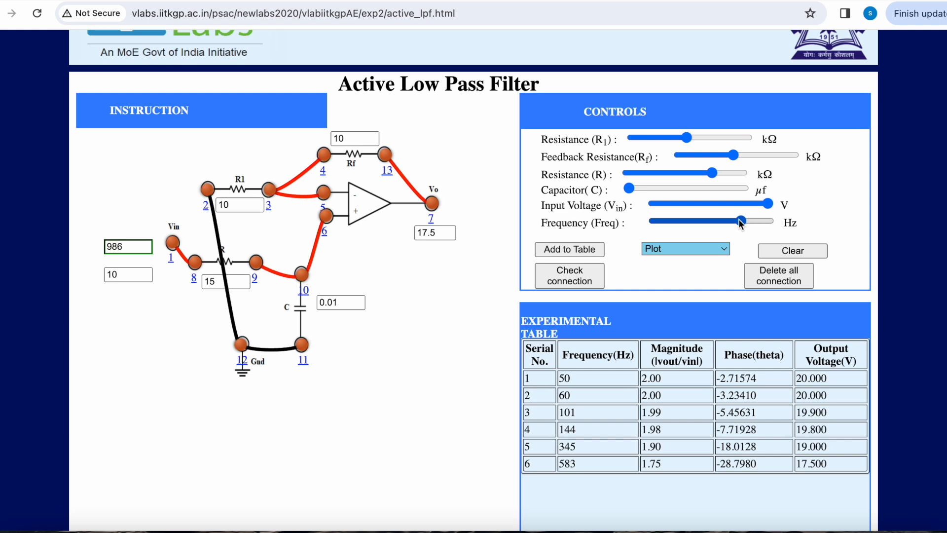
{"action": "left_click", "coordinate": [582, 252]}
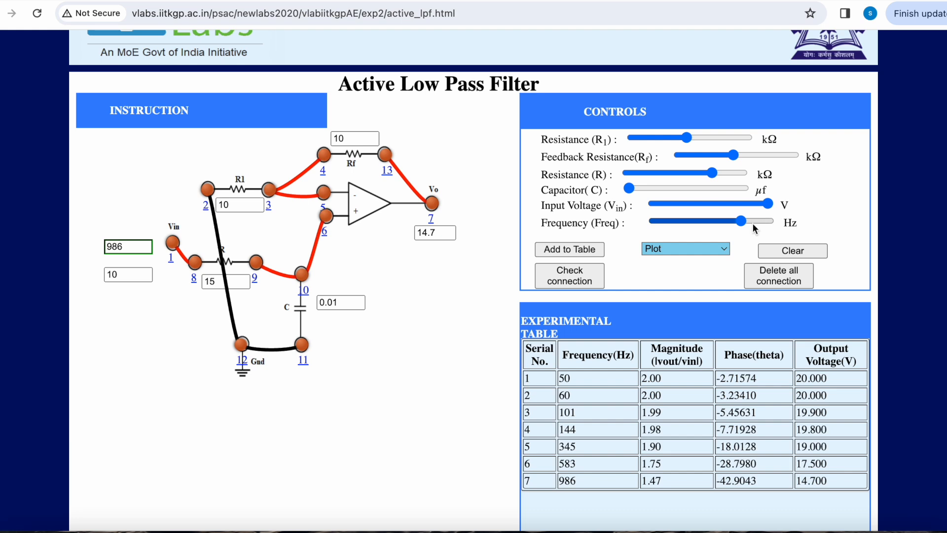
{"action": "left_click_drag", "start_coordinate": [740, 223], "coordinate": [751, 222]}
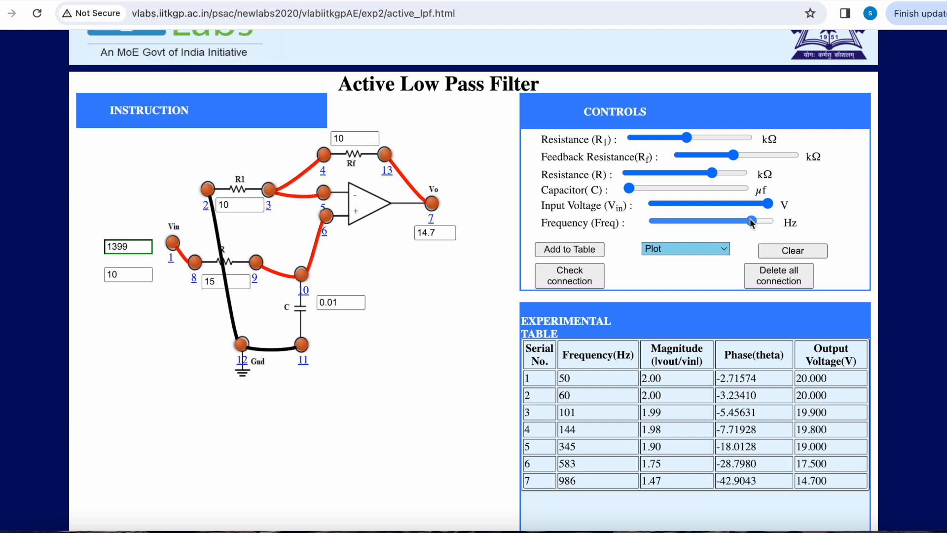
{"action": "left_click", "coordinate": [582, 250]}
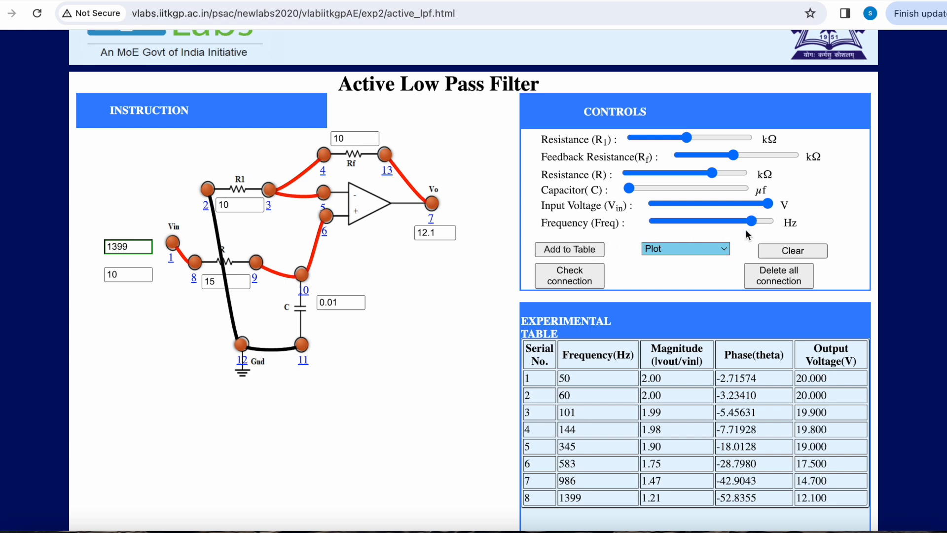
Add readings to the experimental table at frequencies of 1985 Hz and 2365 Hz.
{"action": "left_click_drag", "start_coordinate": [752, 222], "coordinate": [762, 222]}
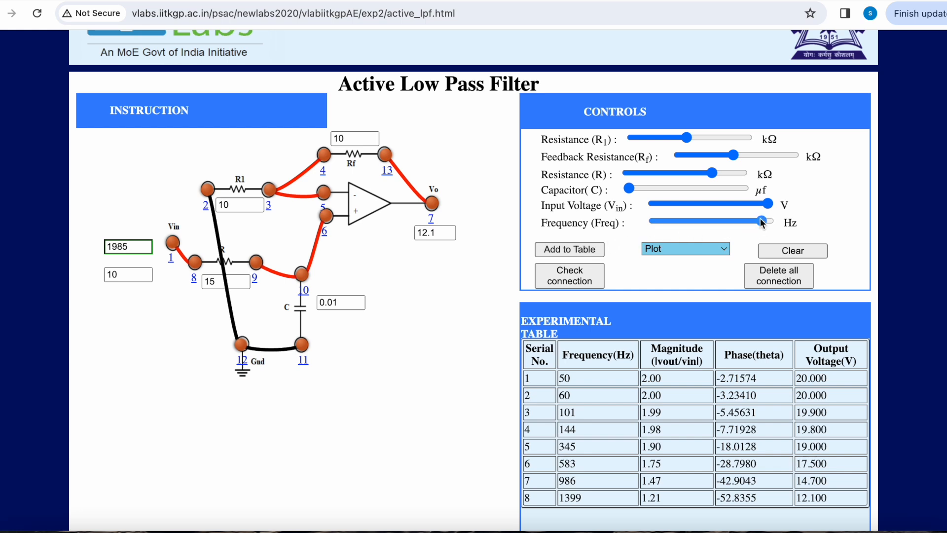
{"action": "left_click", "coordinate": [553, 250]}
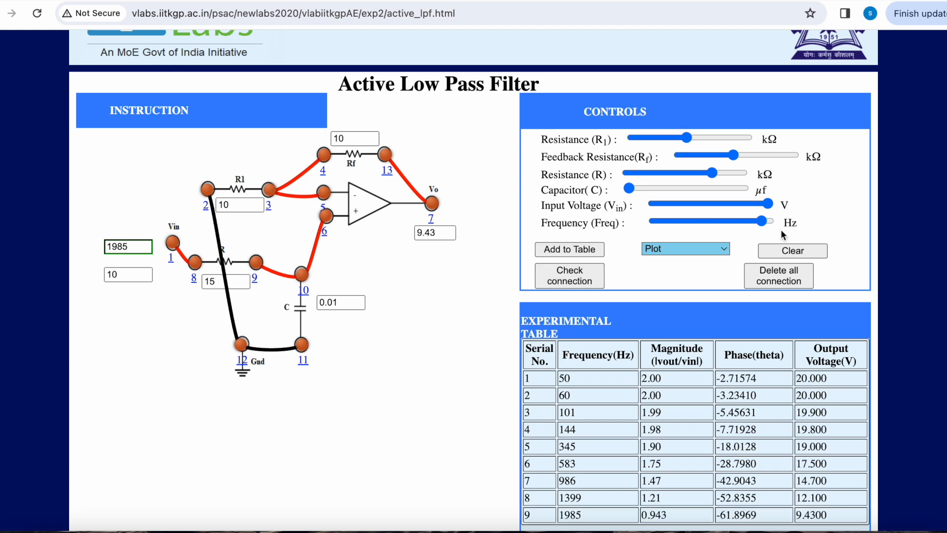
{"action": "left_click_drag", "start_coordinate": [763, 221], "coordinate": [776, 225]}
{"action": "left_click", "coordinate": [574, 256]}
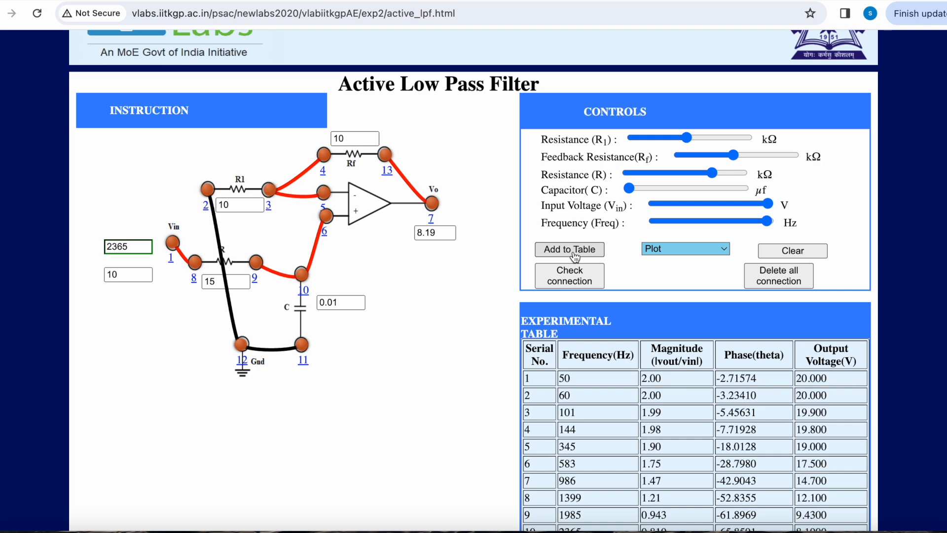
Plot the Frequency Response of the low pass filter and examine the gain curve in the graph.
{"action": "scroll", "coordinate": [679, 319], "scroll_direction": "down", "scroll_amount": 2}
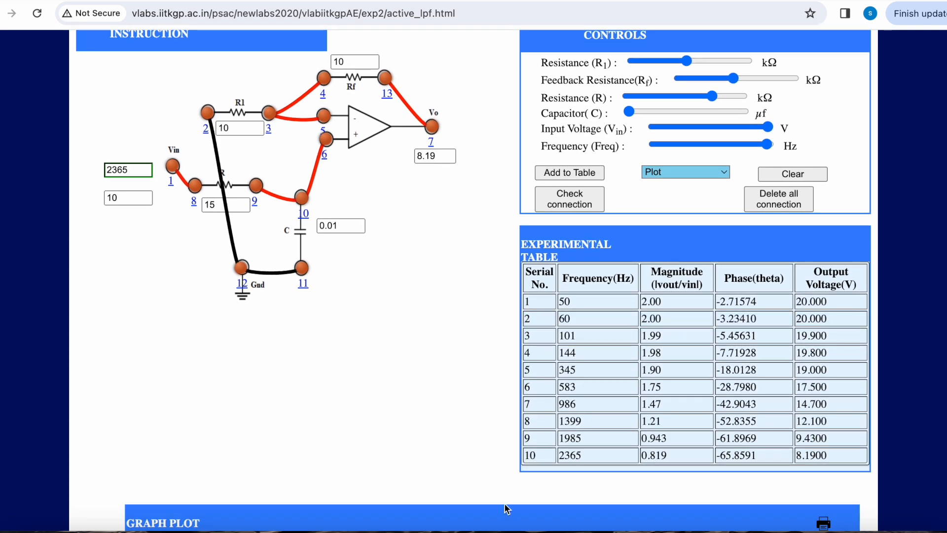
{"action": "left_click", "coordinate": [661, 177]}
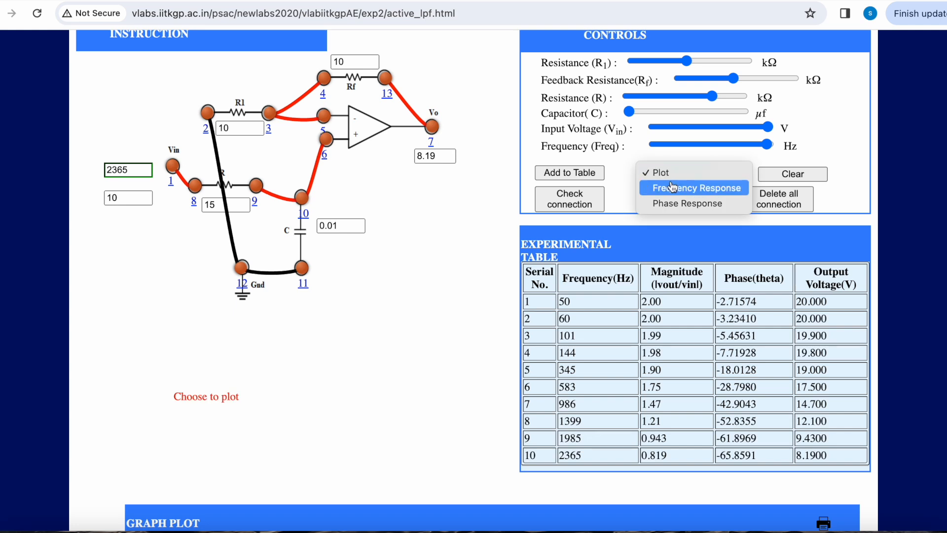
{"action": "left_click", "coordinate": [673, 188]}
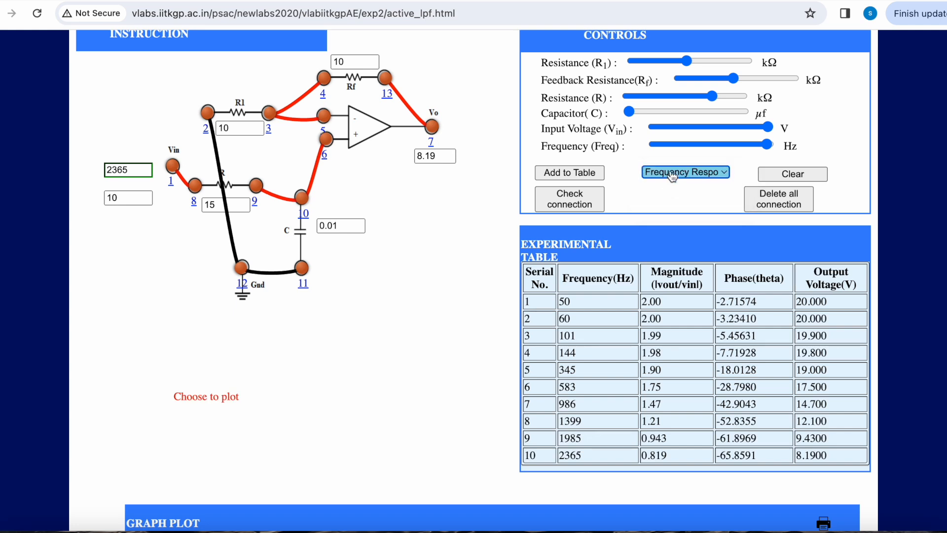
{"action": "left_click", "coordinate": [673, 173]}
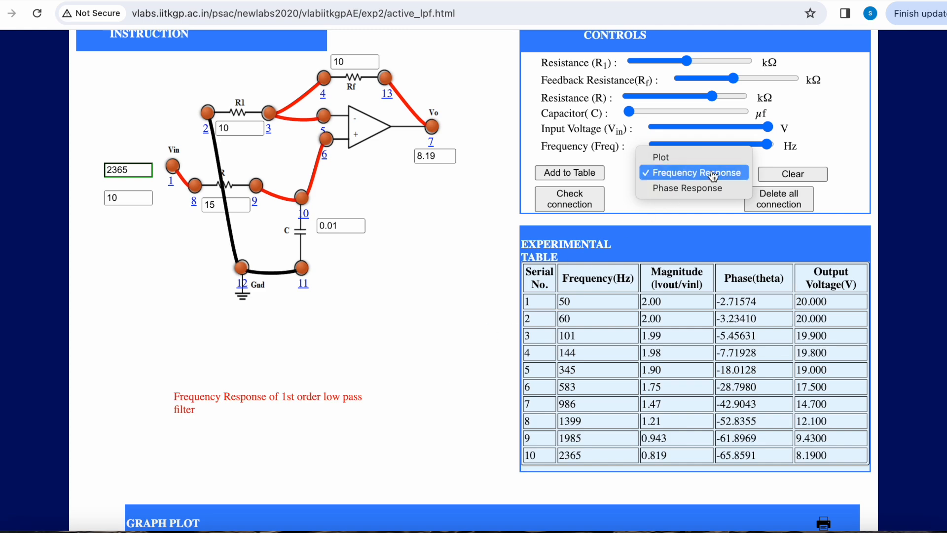
{"action": "left_click", "coordinate": [644, 228]}
{"action": "scroll", "coordinate": [446, 457], "scroll_direction": "down", "scroll_amount": 9}
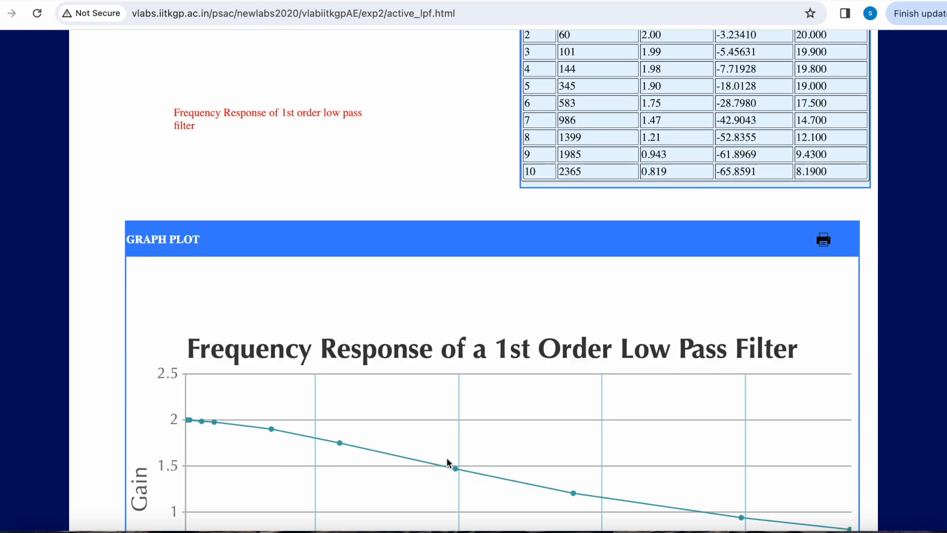
{"action": "scroll", "coordinate": [446, 458], "scroll_direction": "down", "scroll_amount": 1}
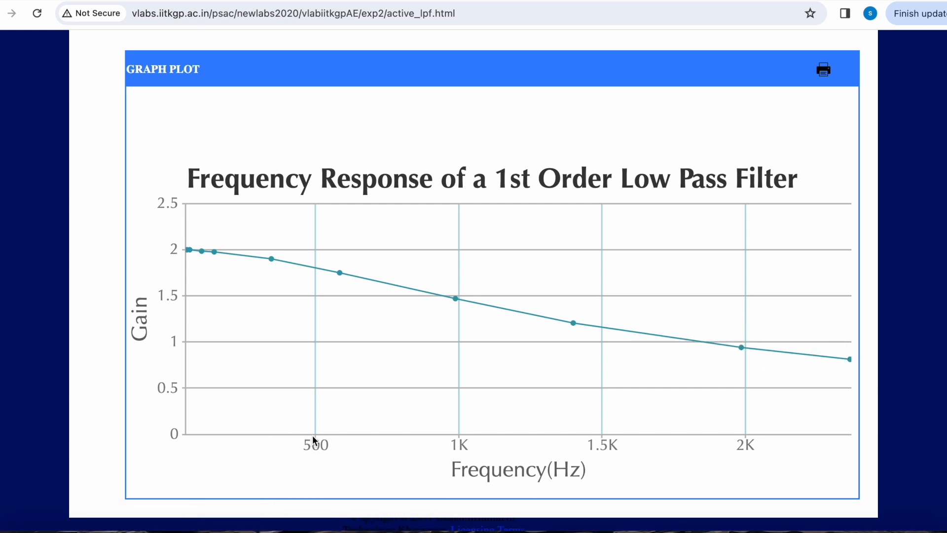
{"action": "mouse_move", "coordinate": [193, 257]}
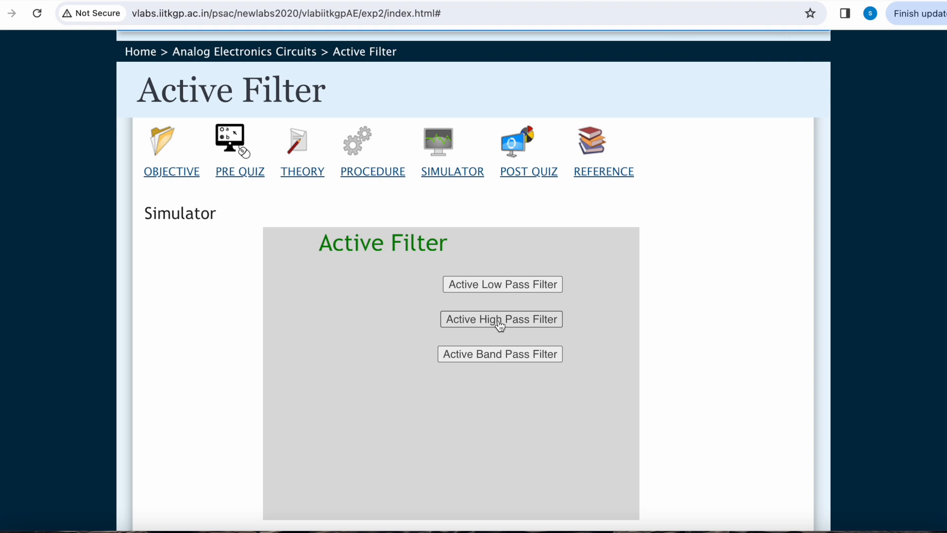
Open the Active High Pass Filter simulator and read its instructions.
{"action": "left_click", "coordinate": [500, 321]}
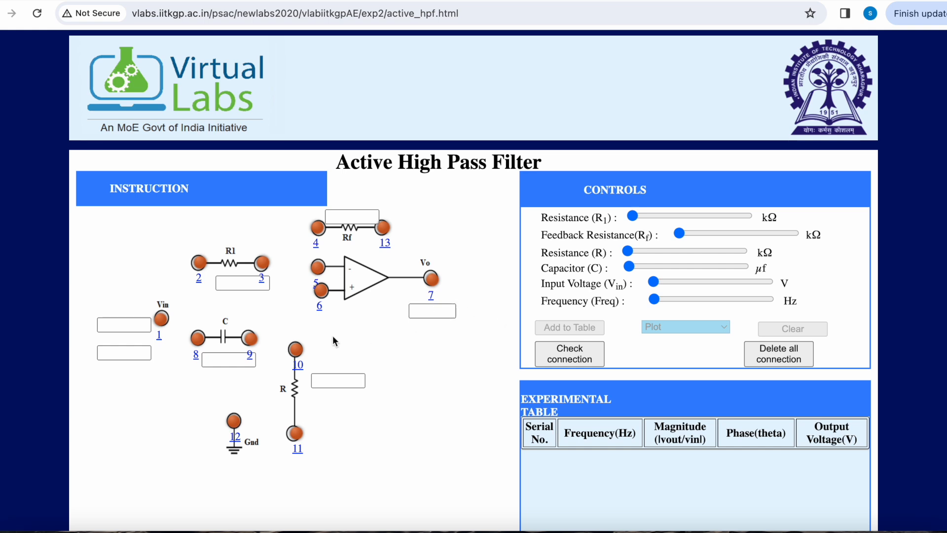
{"action": "left_click", "coordinate": [169, 191]}
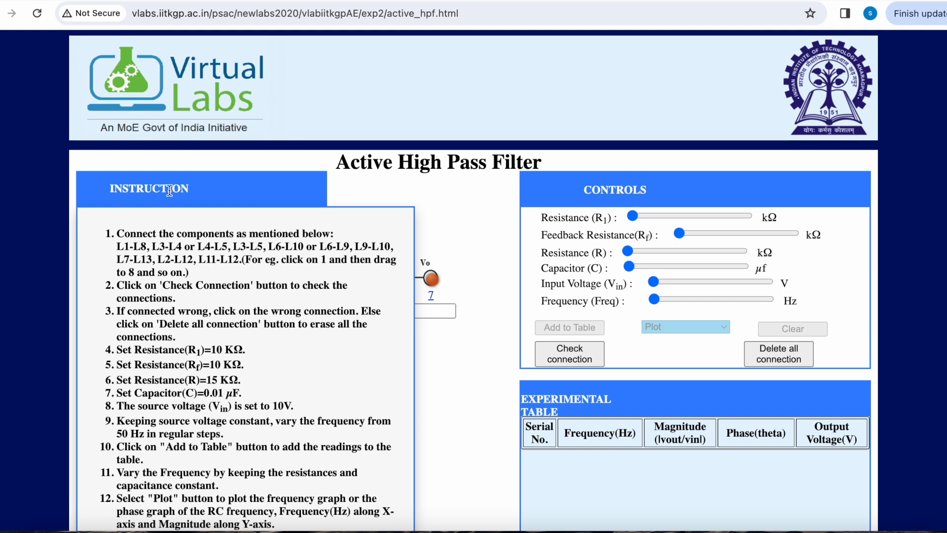
{"action": "left_click", "coordinate": [169, 190]}
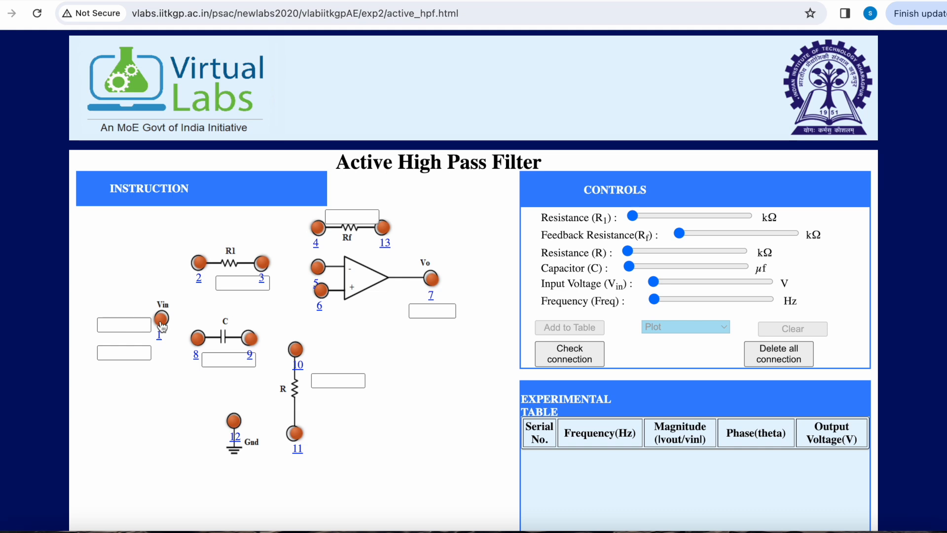
Wire the high pass circuit's terminals 1 to 8, 3 to 4, 3 to 5, 6 to 10 and 9 to 10, consulting the instructions.
{"action": "left_click_drag", "start_coordinate": [161, 318], "coordinate": [204, 345]}
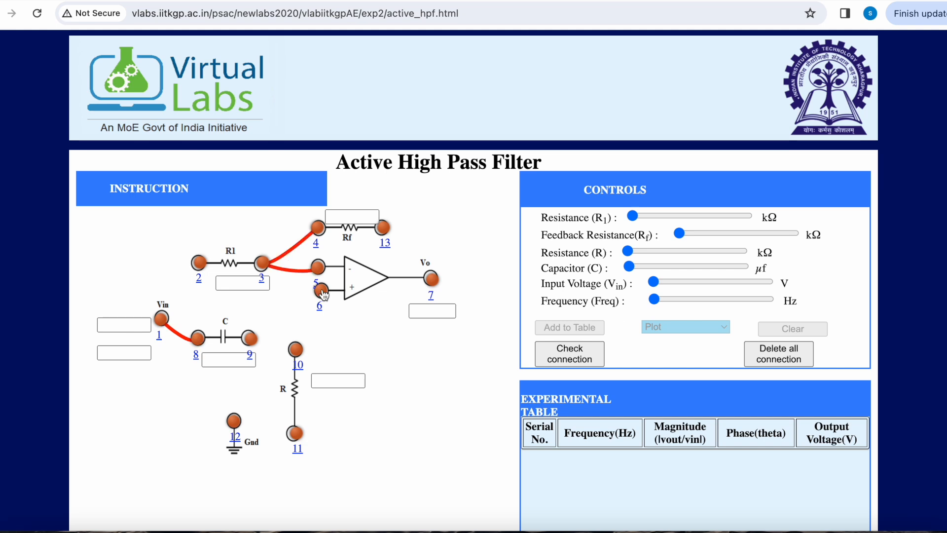
{"action": "left_click_drag", "start_coordinate": [321, 290], "coordinate": [301, 349]}
{"action": "left_click", "coordinate": [207, 187]}
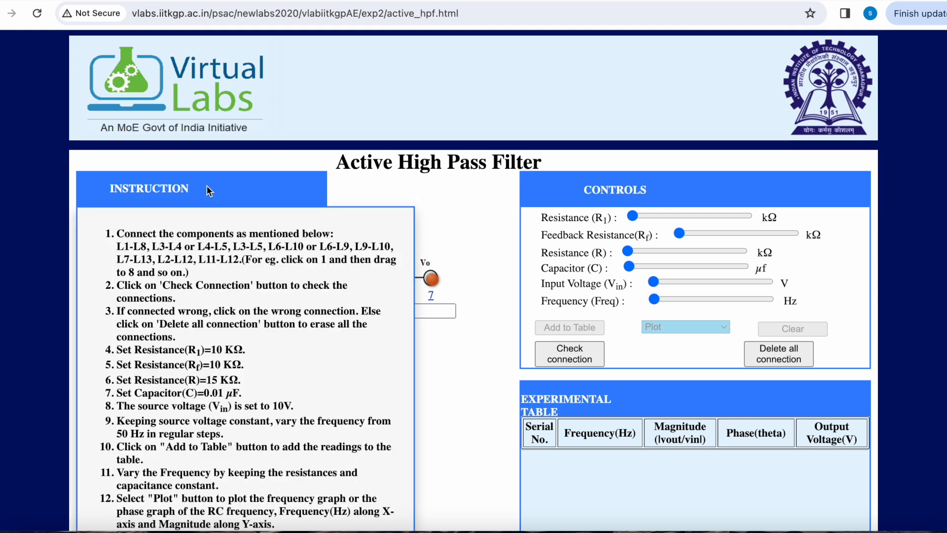
{"action": "left_click", "coordinate": [206, 185]}
{"action": "left_click_drag", "start_coordinate": [249, 338], "coordinate": [295, 350]}
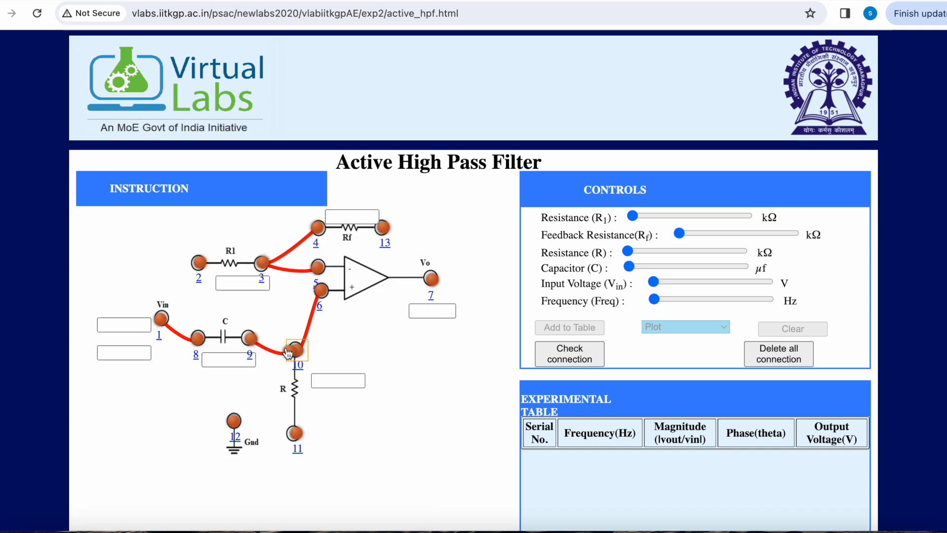
Following the instructions, wire terminals 13 to 7, 2 to 12 and 11 to 12, and check the circuit's connections.
{"action": "left_click", "coordinate": [210, 187]}
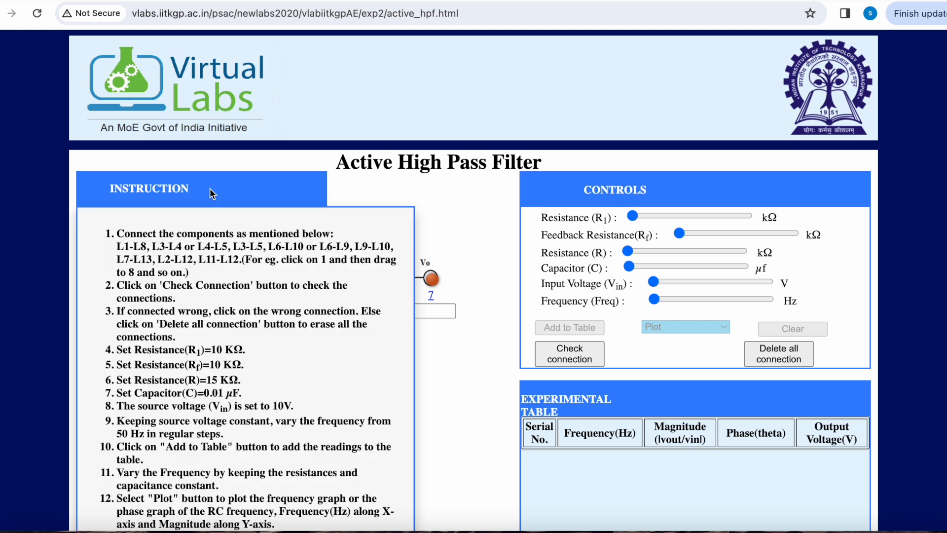
{"action": "left_click", "coordinate": [209, 188]}
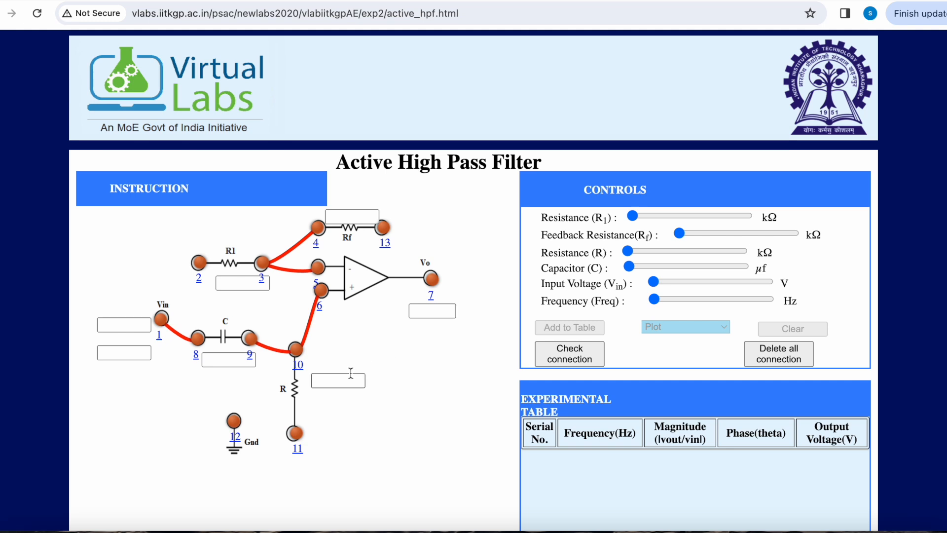
{"action": "left_click_drag", "start_coordinate": [387, 232], "coordinate": [434, 287]}
{"action": "left_click", "coordinate": [230, 198]}
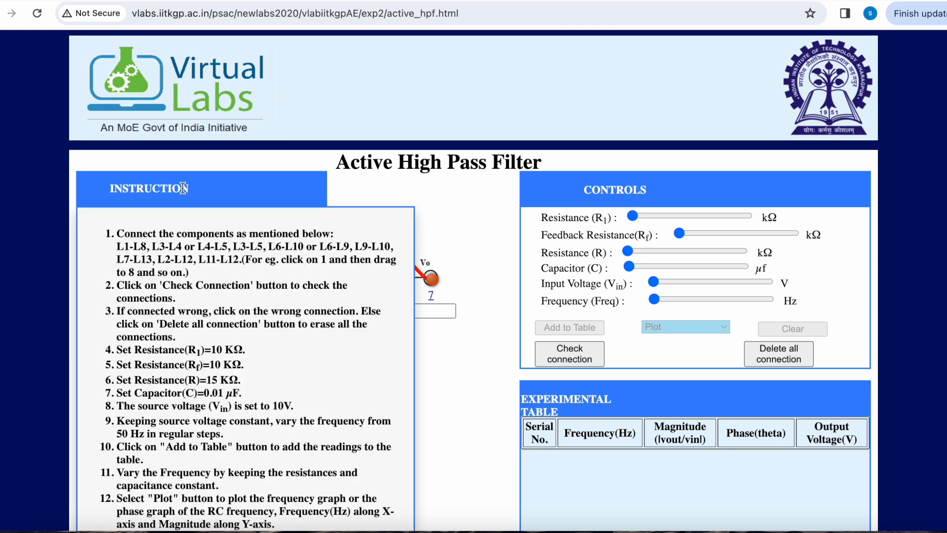
{"action": "left_click", "coordinate": [182, 188]}
{"action": "left_click", "coordinate": [582, 349]}
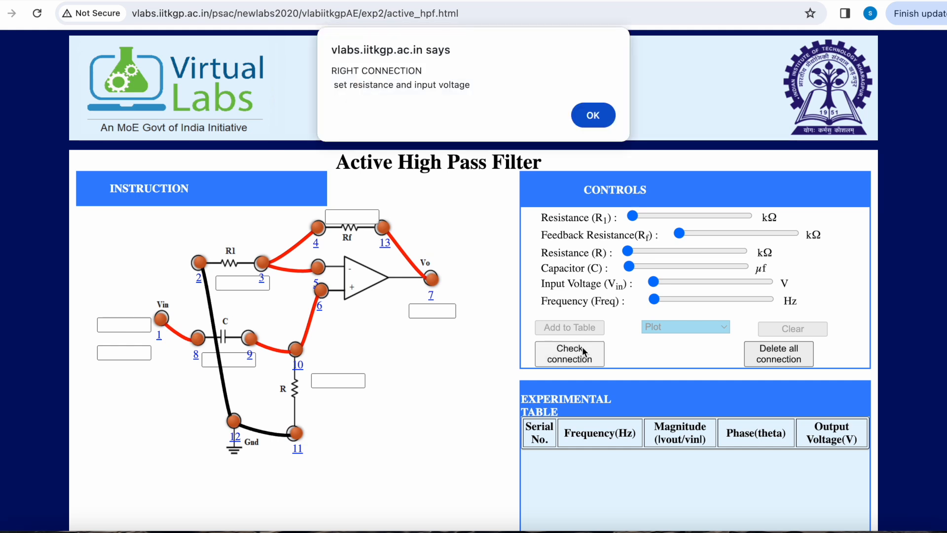
{"action": "left_click", "coordinate": [590, 114]}
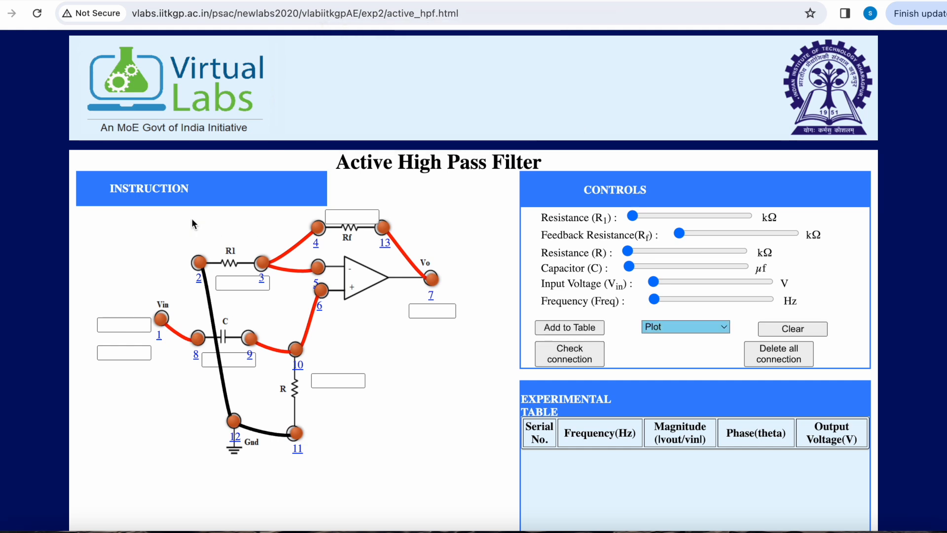
Consult the instructions and set resistance R1 and feedback resistance Rf to 10 kΩ each.
{"action": "left_click", "coordinate": [175, 196]}
{"action": "left_click", "coordinate": [168, 189]}
{"action": "left_click_drag", "start_coordinate": [632, 216], "coordinate": [674, 215]}
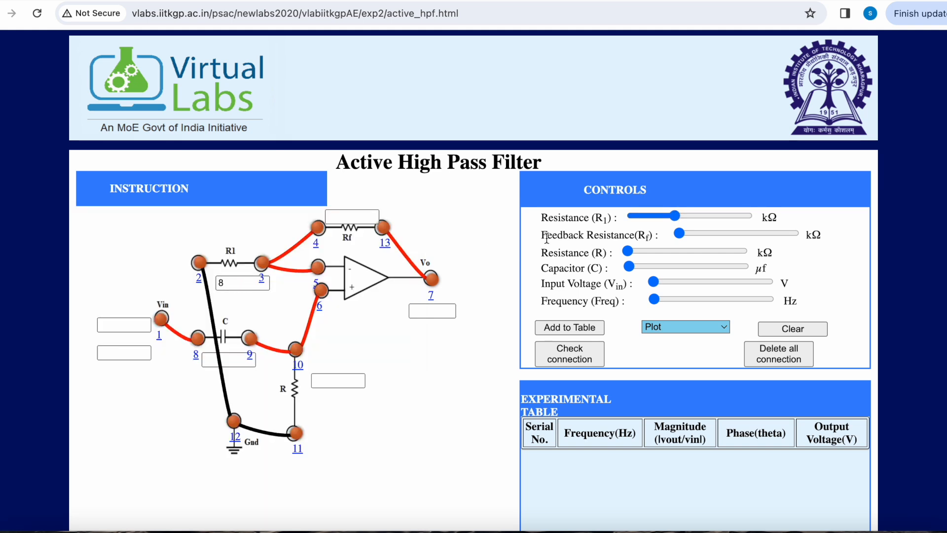
{"action": "left_click_drag", "start_coordinate": [675, 215], "coordinate": [687, 216]}
{"action": "left_click_drag", "start_coordinate": [679, 233], "coordinate": [734, 234]}
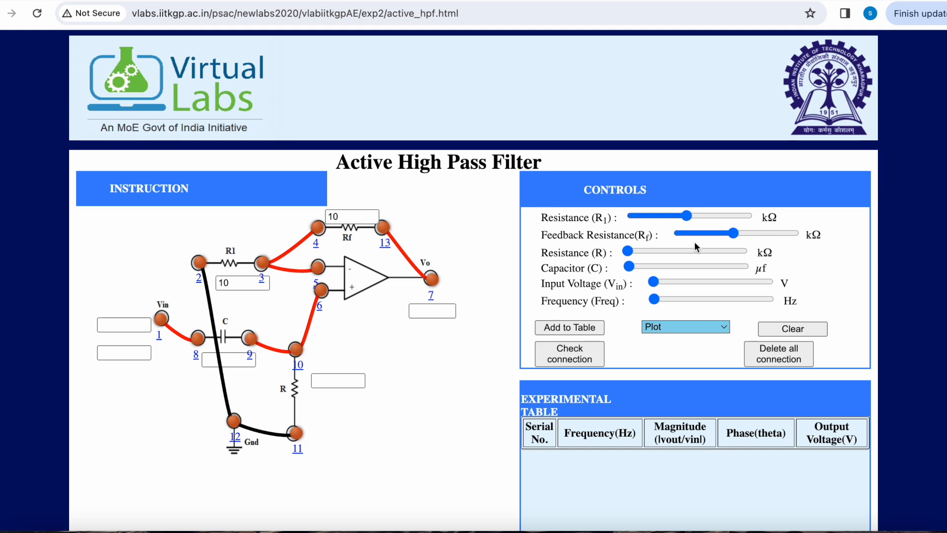
Set resistance R to 15 kΩ, the capacitor C to 0.01 µF and the input voltage to 10 V.
{"action": "left_click_drag", "start_coordinate": [627, 251], "coordinate": [712, 250]}
{"action": "left_click", "coordinate": [629, 266]}
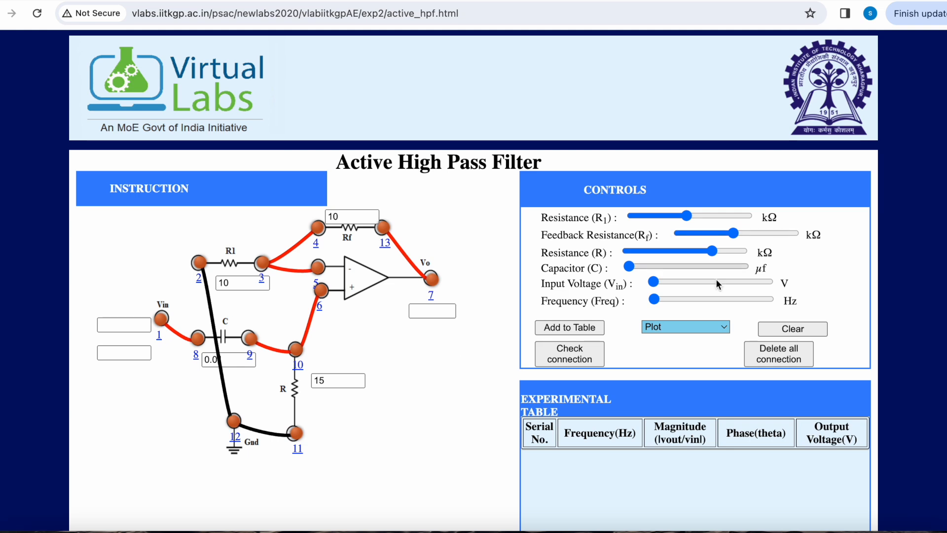
{"action": "left_click_drag", "start_coordinate": [656, 282], "coordinate": [767, 282]}
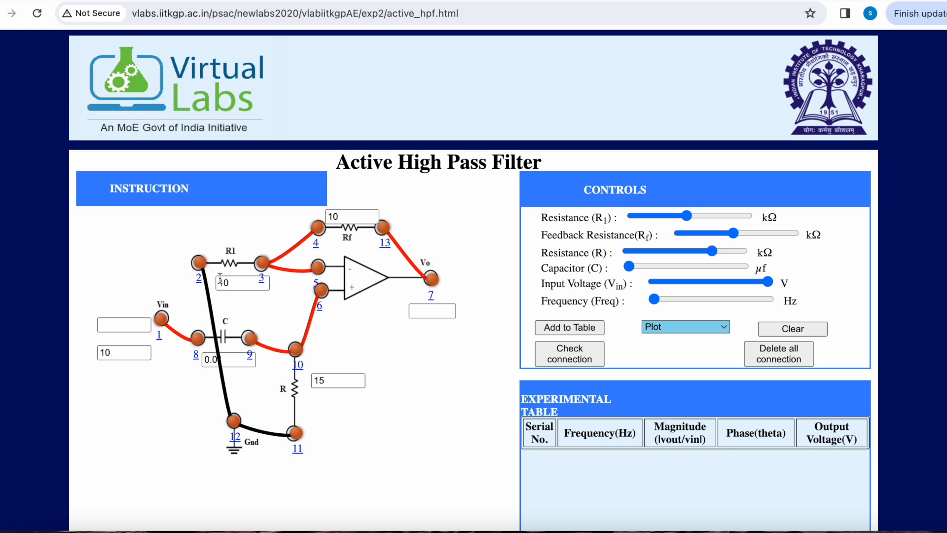
Add readings to the high pass filter's experimental table at frequencies of 60 Hz, 85 Hz and 121 Hz.
{"action": "left_click_drag", "start_coordinate": [659, 301], "coordinate": [661, 302]}
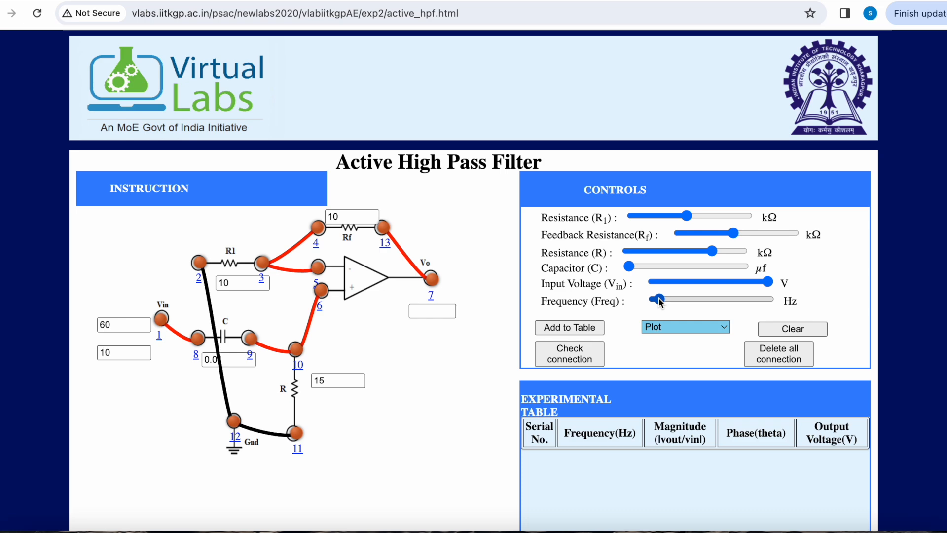
{"action": "left_click", "coordinate": [570, 327]}
{"action": "scroll", "coordinate": [648, 331], "scroll_direction": "down", "scroll_amount": 3}
{"action": "left_click_drag", "start_coordinate": [660, 223], "coordinate": [669, 224]}
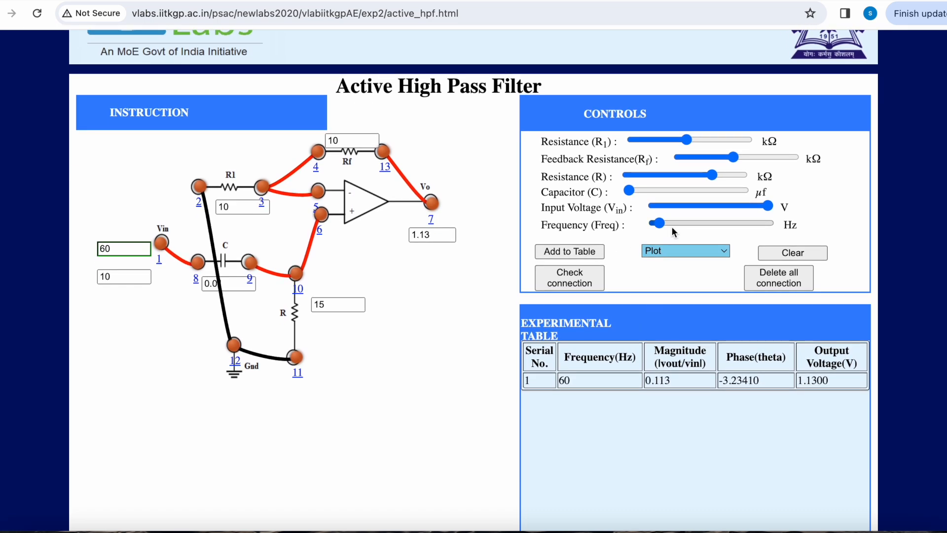
{"action": "left_click", "coordinate": [556, 255]}
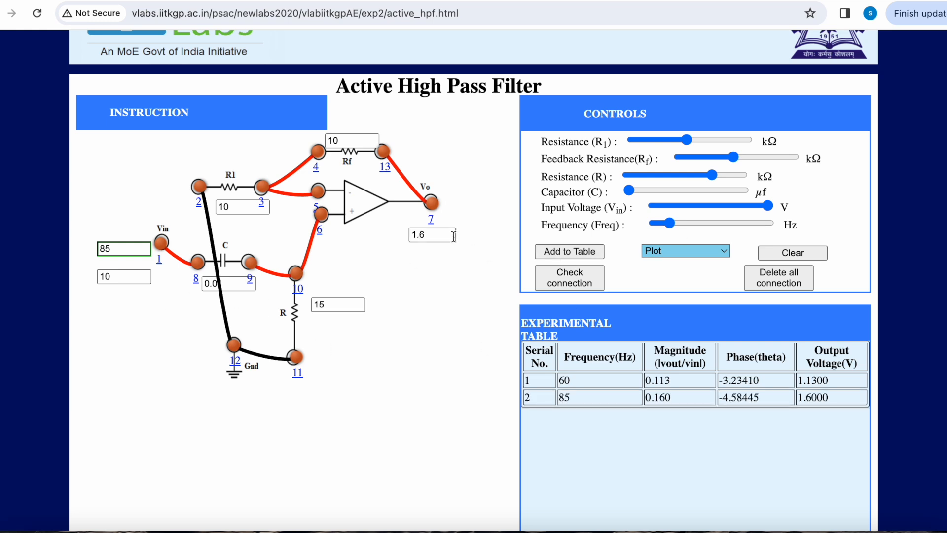
{"action": "left_click", "coordinate": [680, 224]}
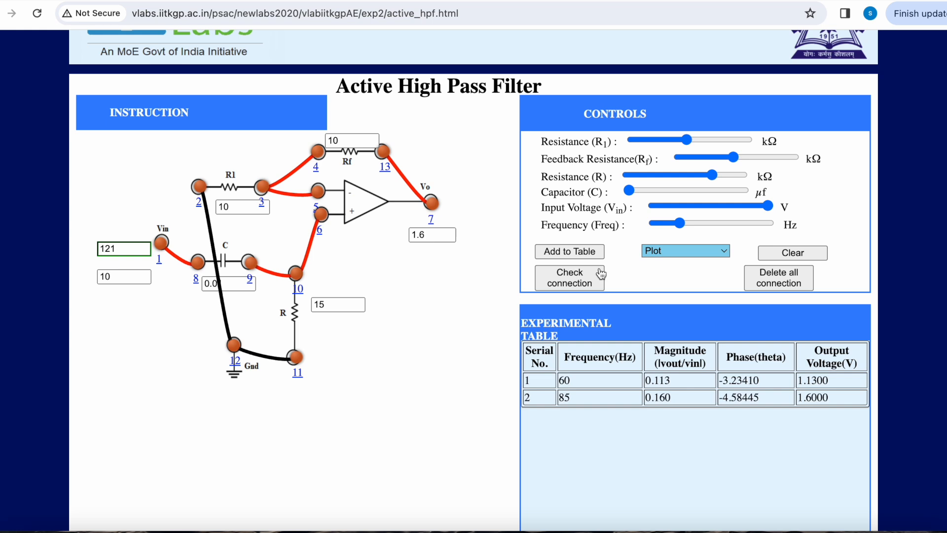
{"action": "left_click", "coordinate": [569, 282]}
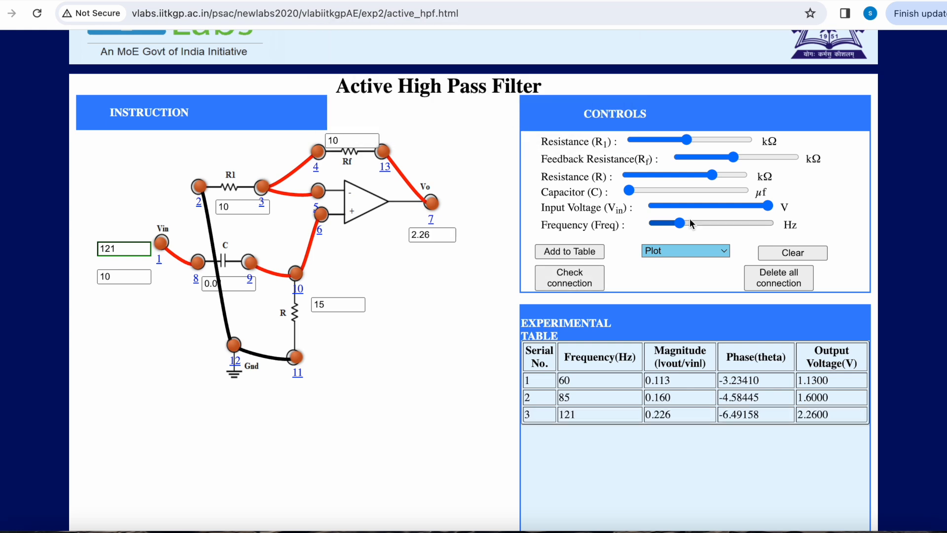
Add readings to the high pass filter's experimental table at frequencies of 243 Hz and 345 Hz.
{"action": "left_click", "coordinate": [690, 223]}
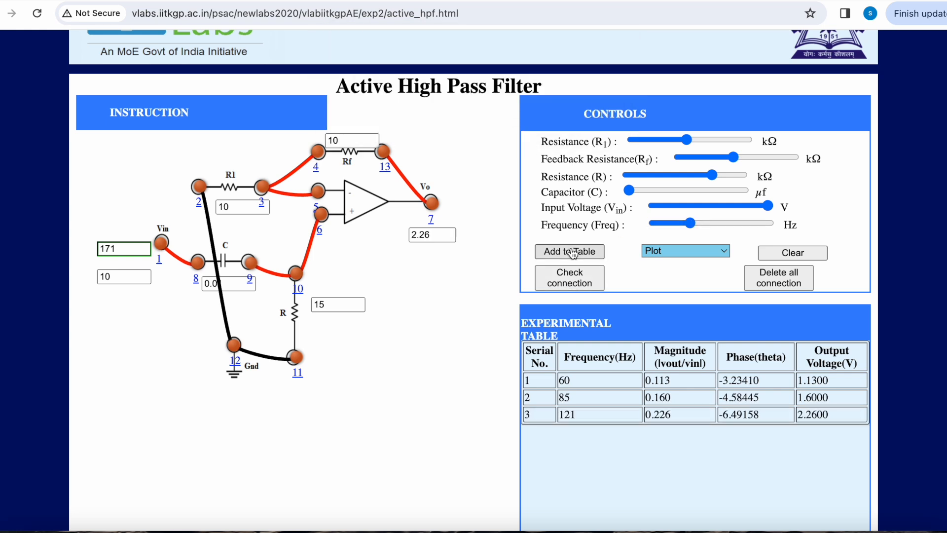
{"action": "left_click", "coordinate": [700, 224]}
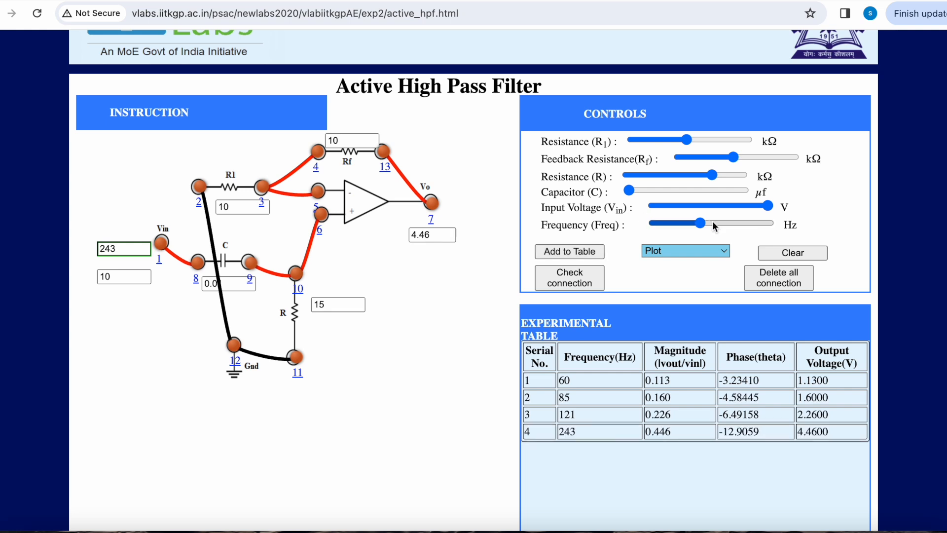
{"action": "left_click", "coordinate": [712, 224]}
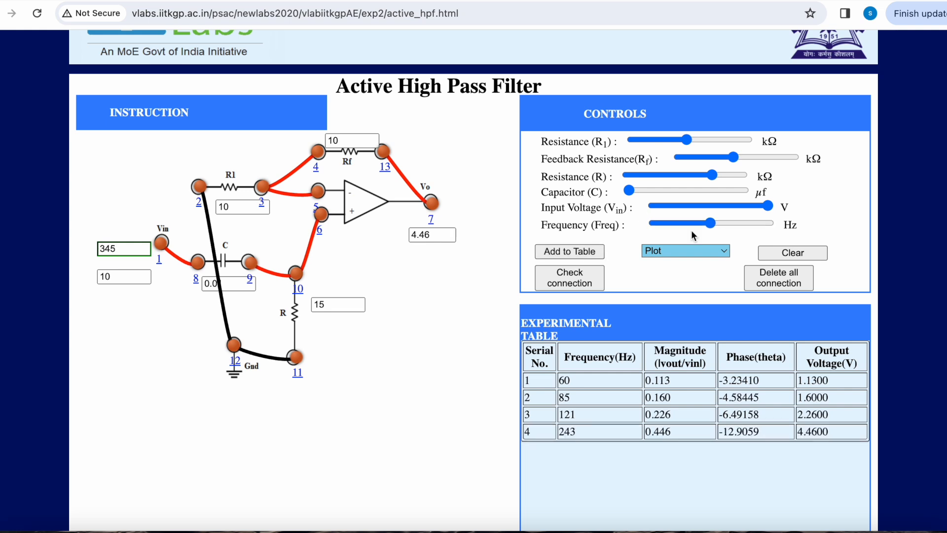
{"action": "left_click", "coordinate": [582, 256]}
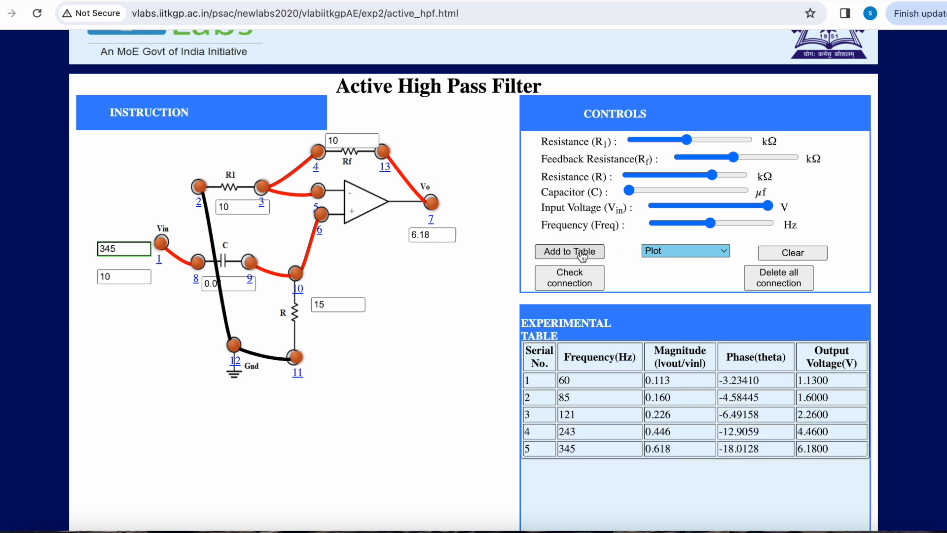
Extend the high pass filter's experimental table with readings at 583 Hz, 986 Hz, 1667 Hz and 2365 Hz.
{"action": "left_click", "coordinate": [726, 225]}
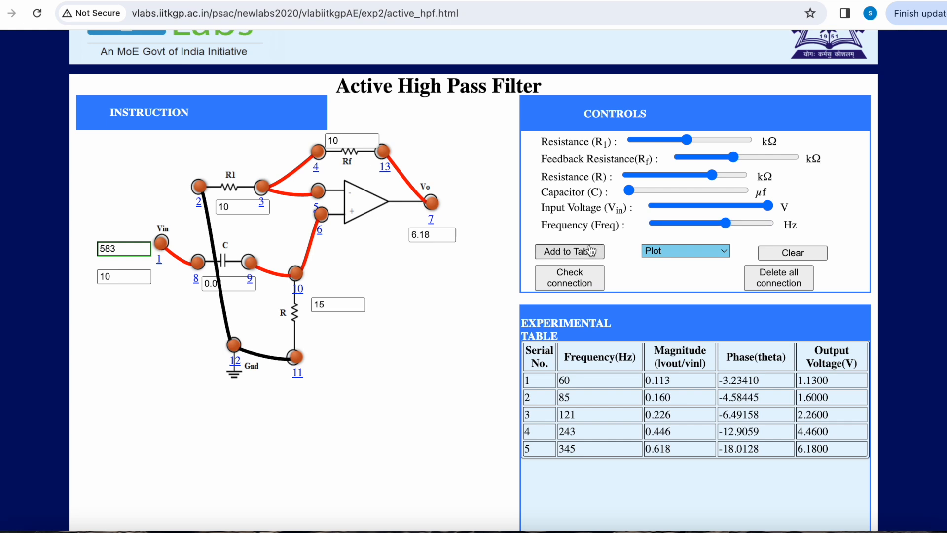
{"action": "left_click", "coordinate": [595, 249]}
{"action": "left_click", "coordinate": [742, 224]}
{"action": "left_click", "coordinate": [567, 253]}
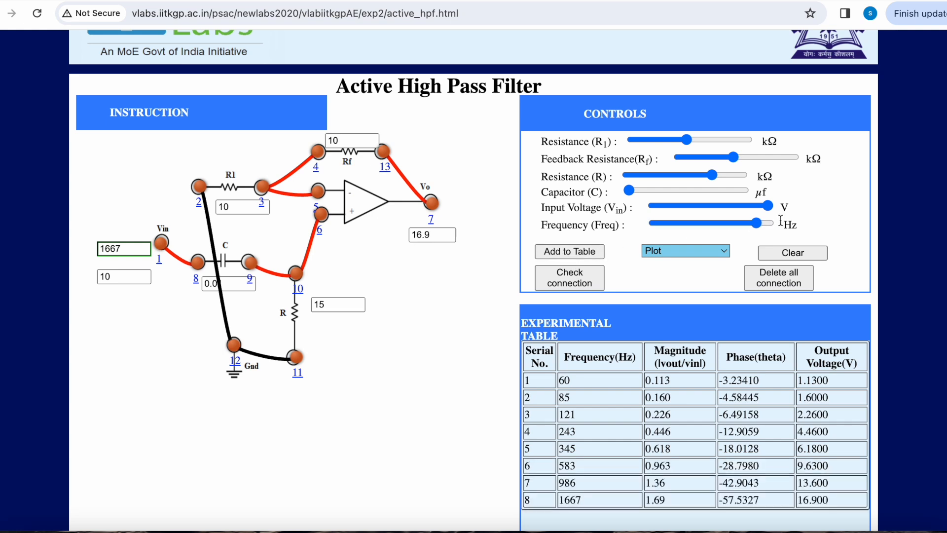
{"action": "left_click", "coordinate": [768, 223]}
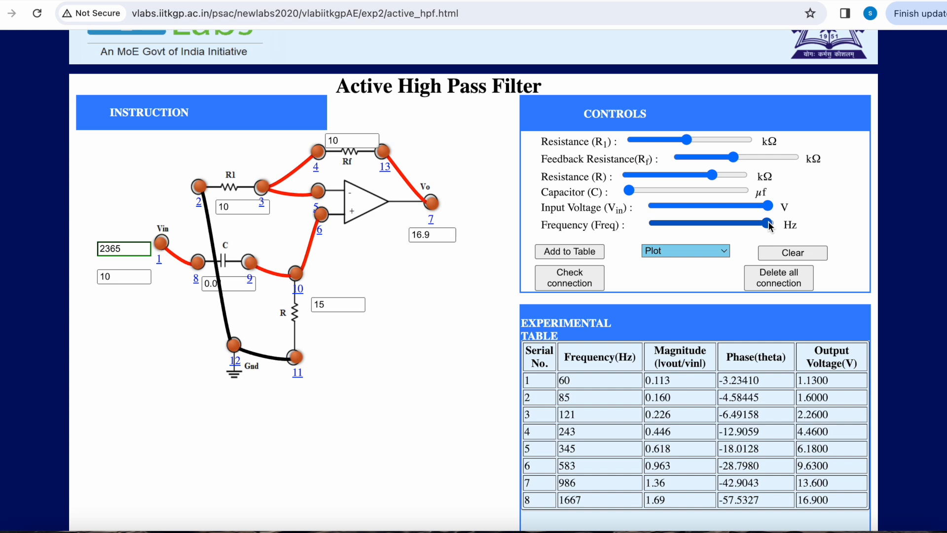
{"action": "left_click", "coordinate": [558, 253]}
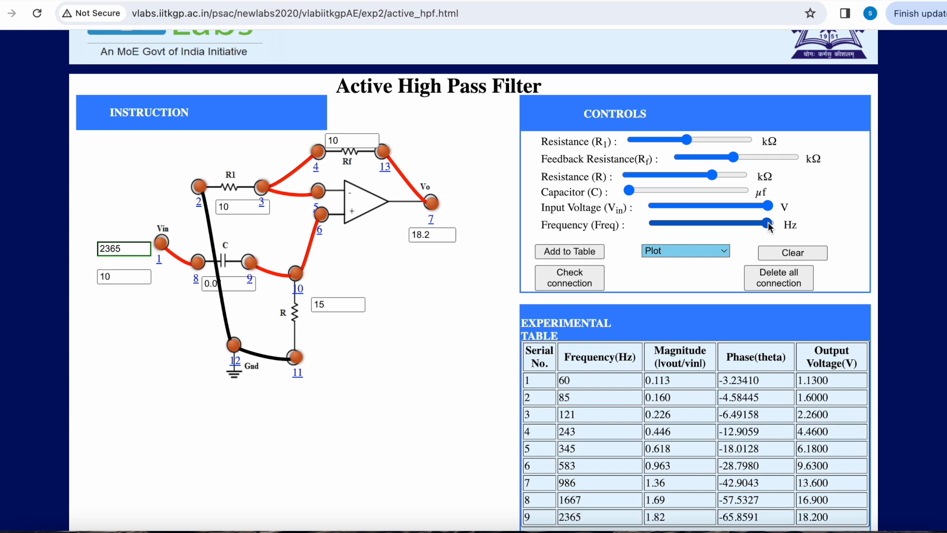
Plot the frequency response of the high pass filter from the tabulated readings and view the resulting graph.
{"action": "scroll", "coordinate": [609, 250], "scroll_direction": "down", "scroll_amount": 1}
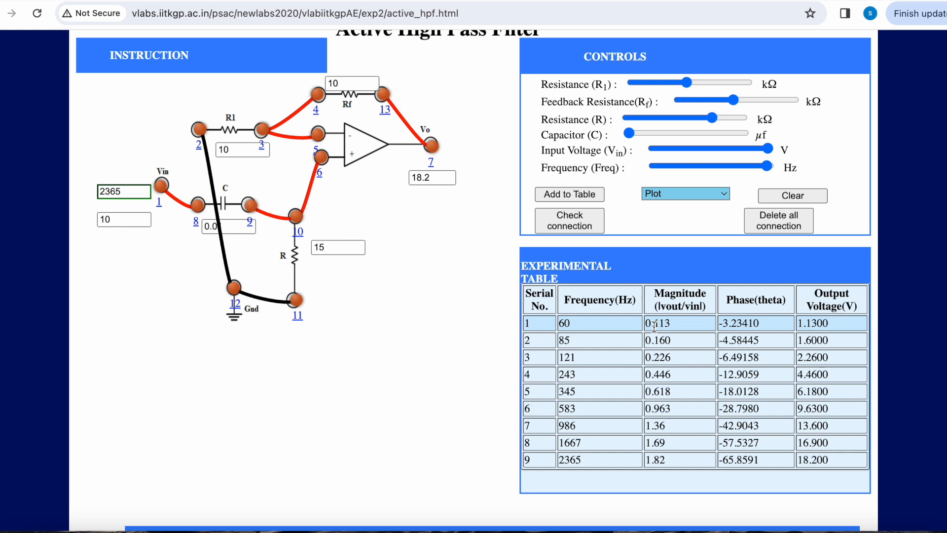
{"action": "left_click", "coordinate": [685, 193]}
{"action": "left_click", "coordinate": [660, 209]}
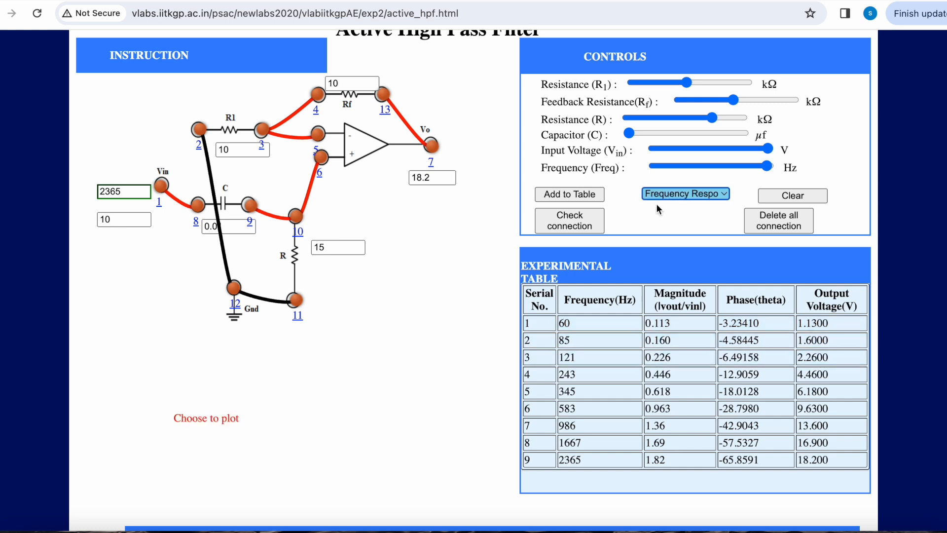
{"action": "left_click", "coordinate": [678, 192]}
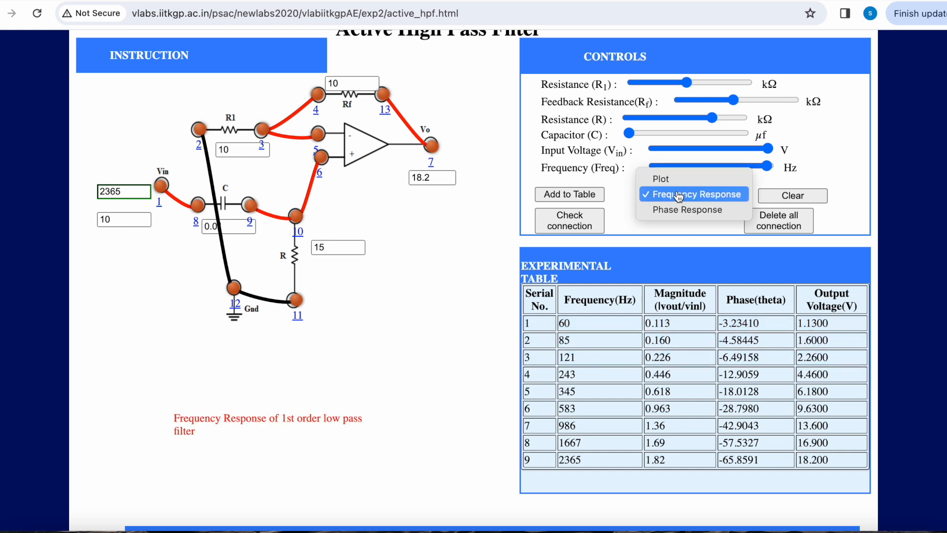
{"action": "left_click", "coordinate": [679, 195]}
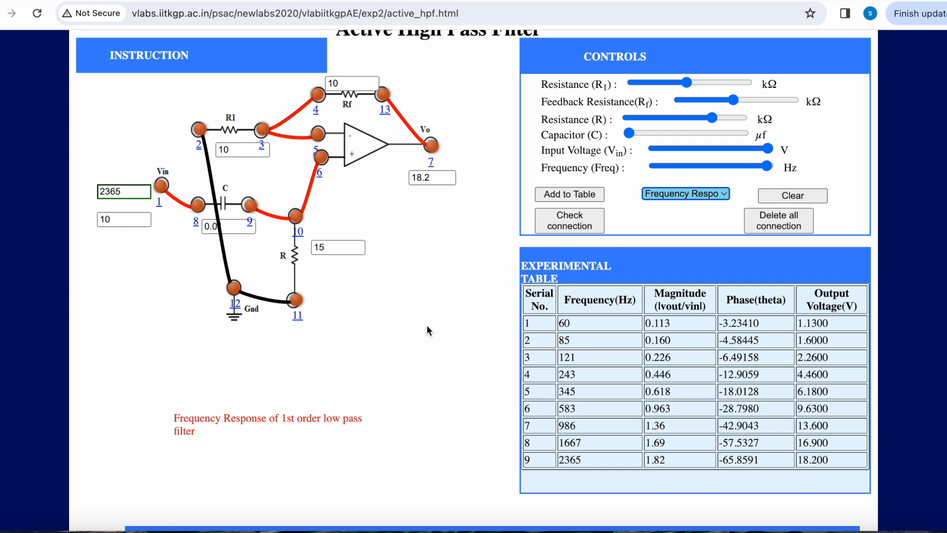
{"action": "scroll", "coordinate": [427, 326], "scroll_direction": "down", "scroll_amount": 7}
{"action": "scroll", "coordinate": [427, 324], "scroll_direction": "down", "scroll_amount": 3}
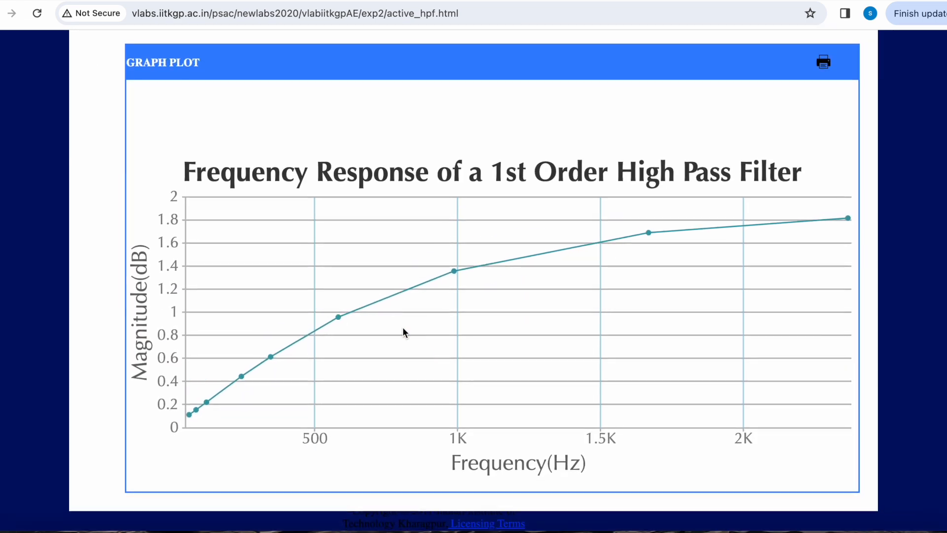